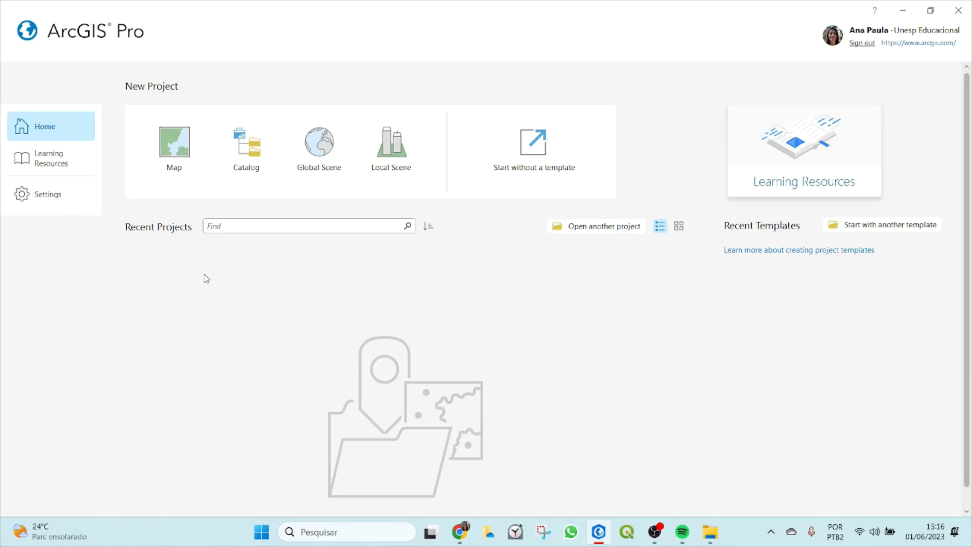
- Start a new project from the Map template and name it Projeto01
left_click(175, 146)
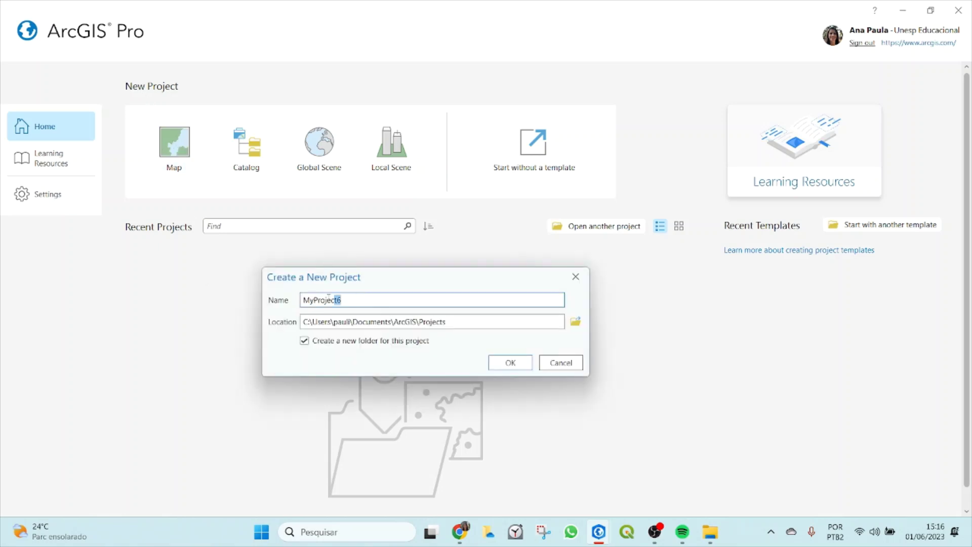
left_click(382, 301)
type("PRoje")
type("jeto")
- Browse for a different project location and go to the Novo volume (D:) drive
left_click_drag(309, 326, 469, 325)
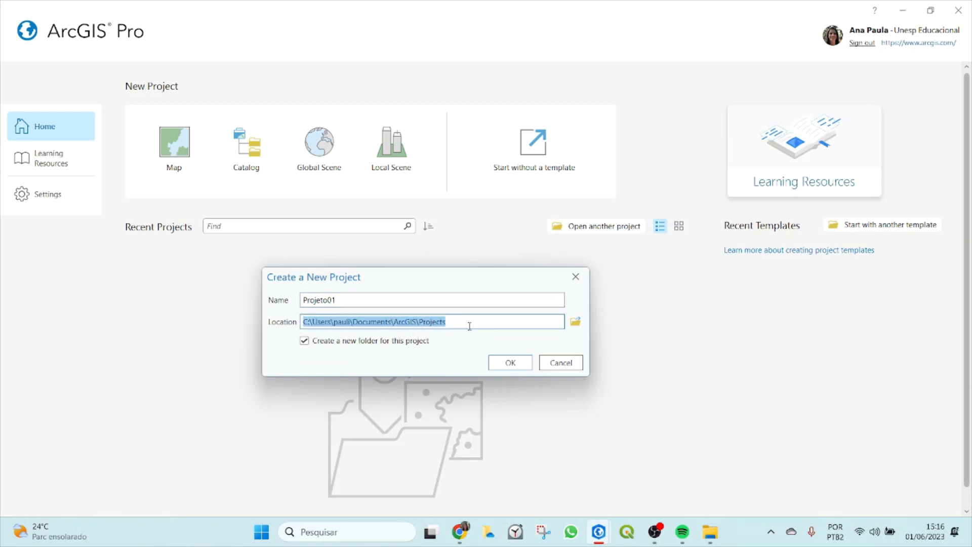
left_click(498, 322)
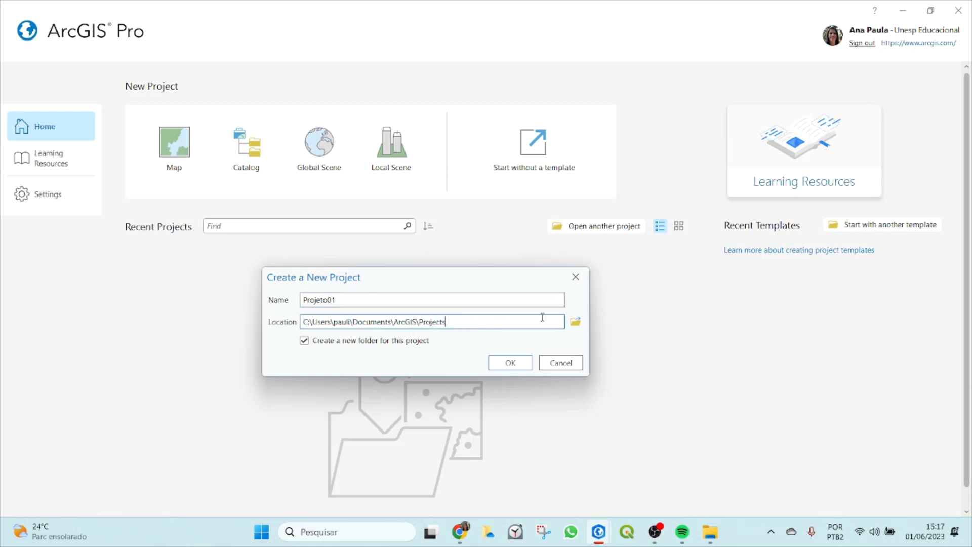
left_click(575, 323)
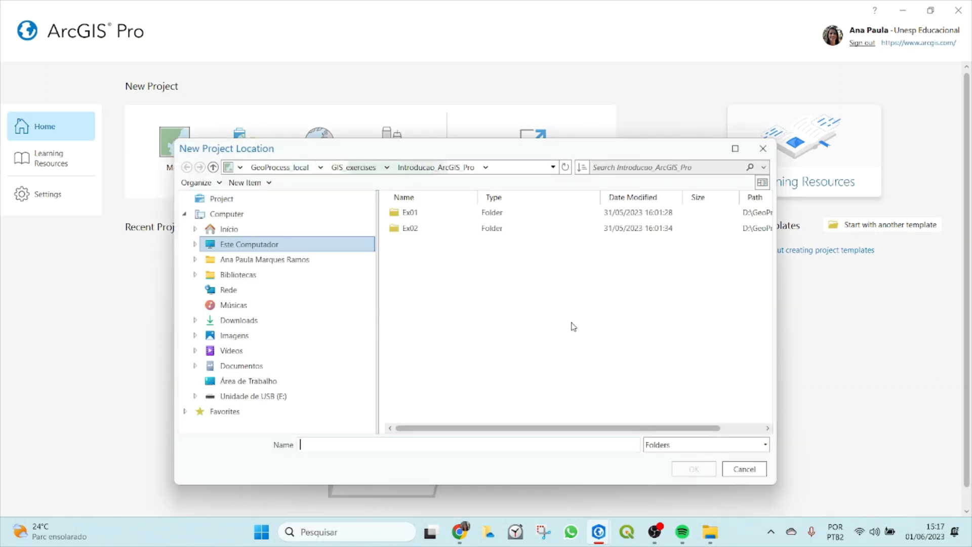
left_click(299, 168)
left_click(422, 170)
right_click(444, 296)
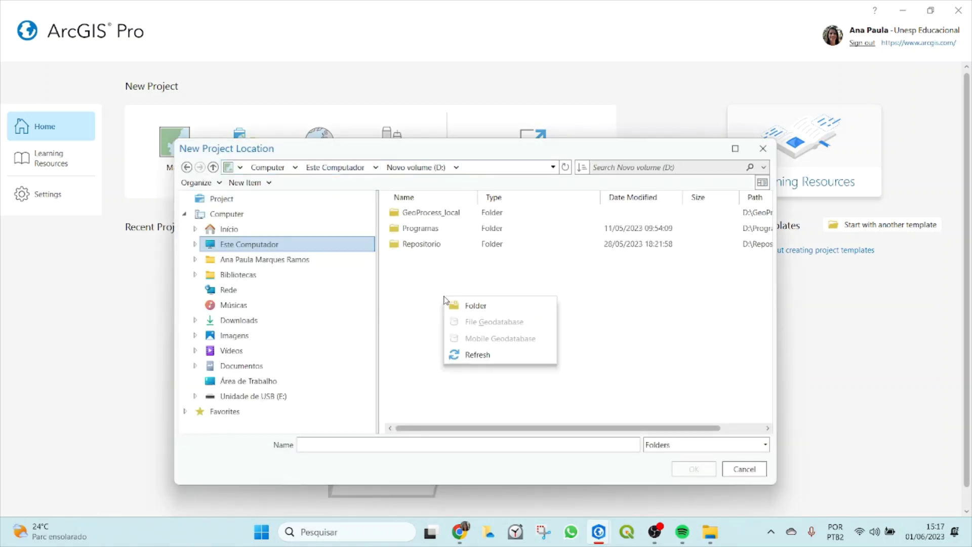
key("Escape")
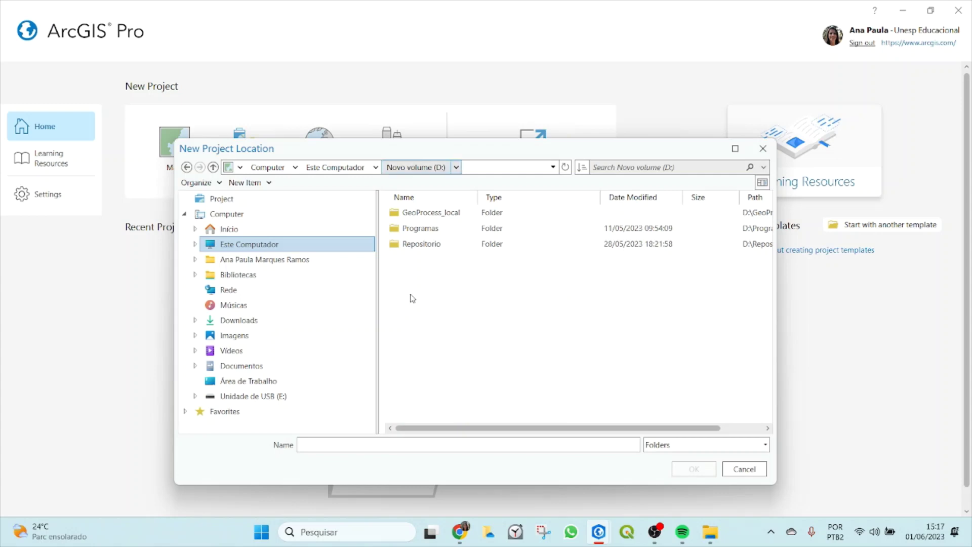
- Add a folder named Projetos on the D: drive and choose it as the project location
right_click(434, 296)
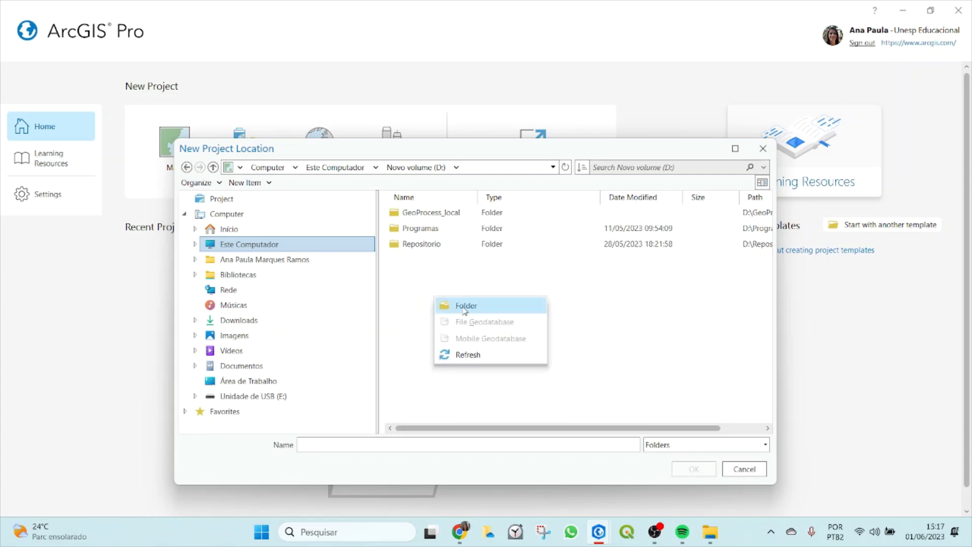
left_click(465, 306)
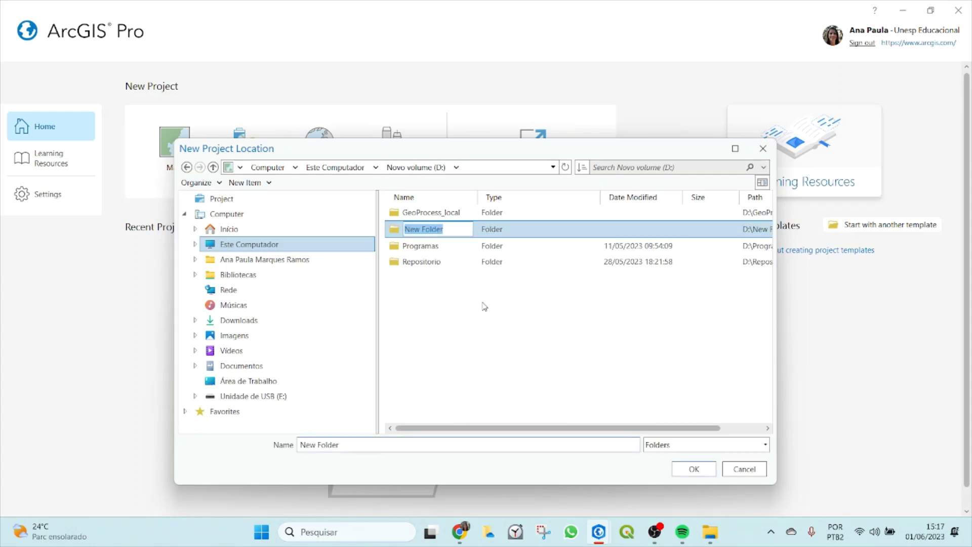
type("PRO")
key("BackSpace")
key("BackSpace")
type("ro")
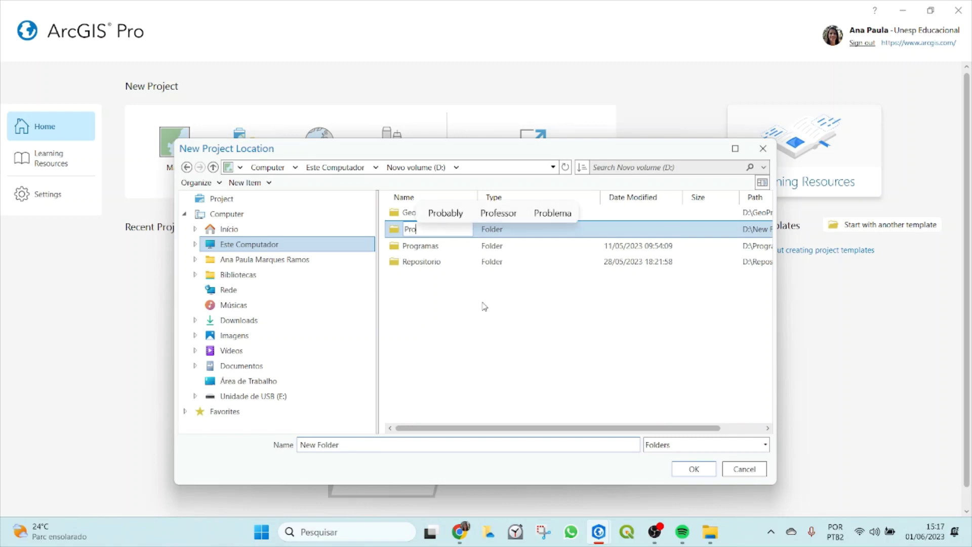
type("jetos")
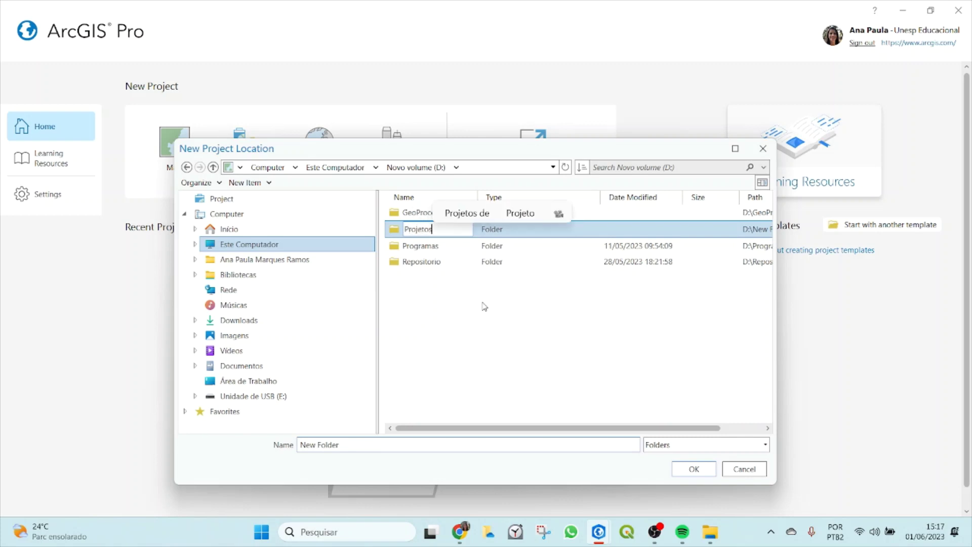
key("Return")
left_click(430, 233)
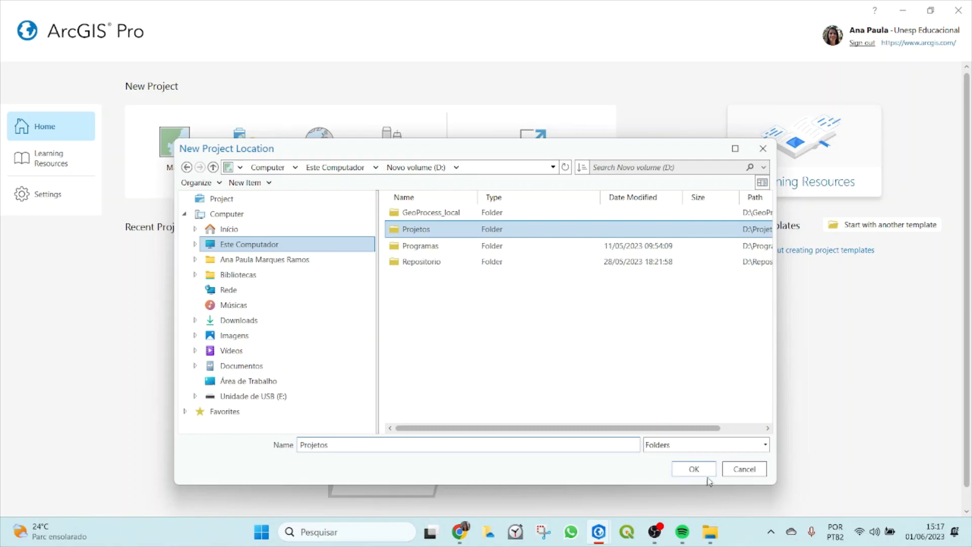
left_click(693, 468)
- Check the name Projeto01 and the location D:\Projetos, and create the project
left_click_drag(340, 300, 296, 302)
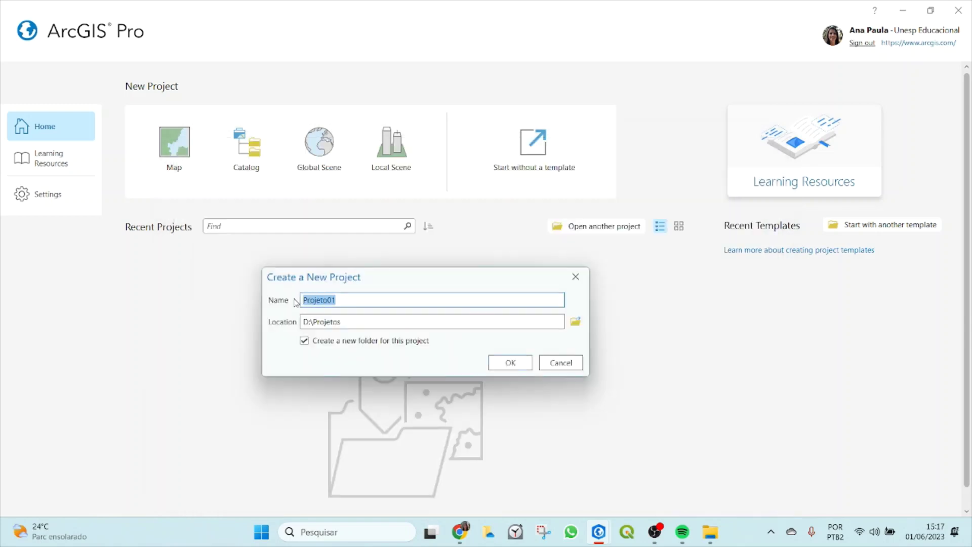
left_click_drag(367, 300, 303, 302)
left_click(351, 324)
double_click(313, 321)
left_click(386, 321)
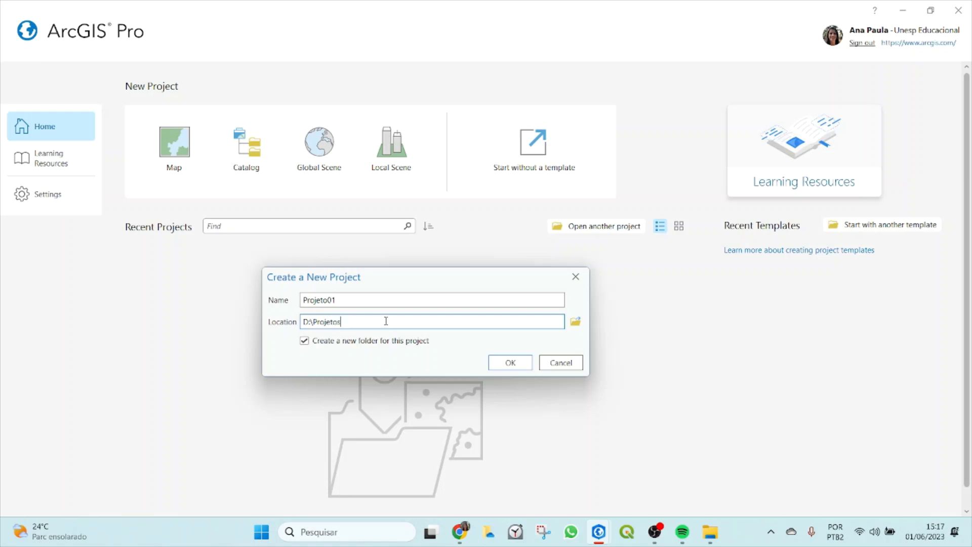
left_click(506, 363)
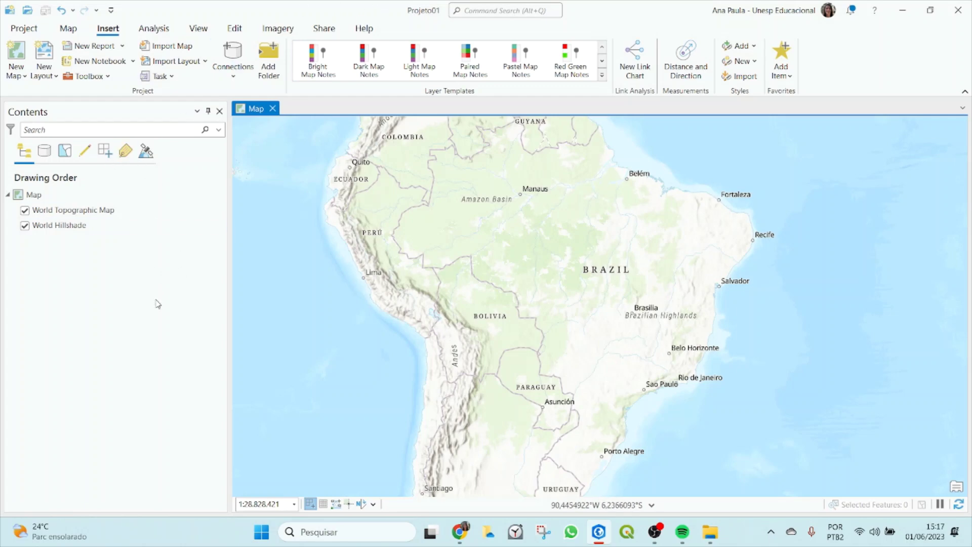
- Turn off the visibility of the World Topographic Map and World Hillshade layers
left_click(65, 226)
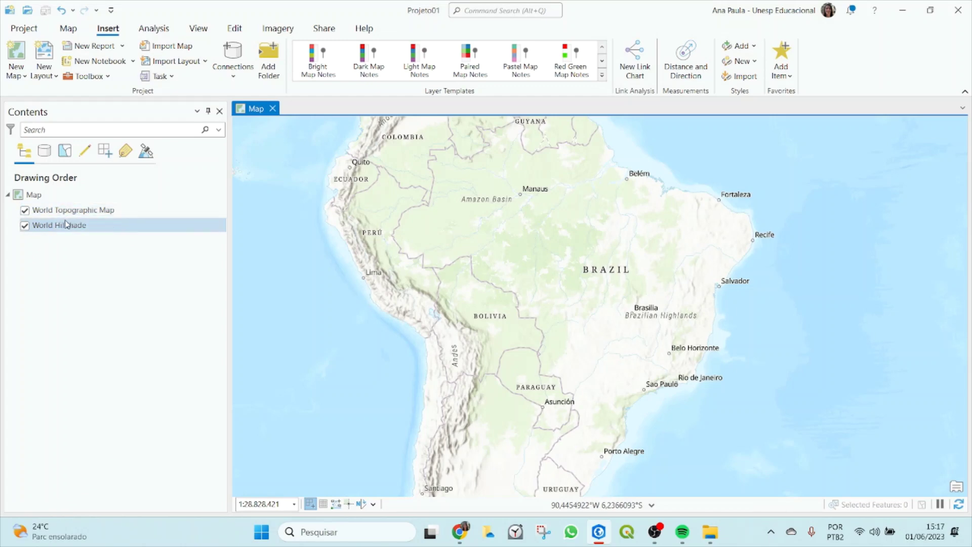
left_click(44, 213)
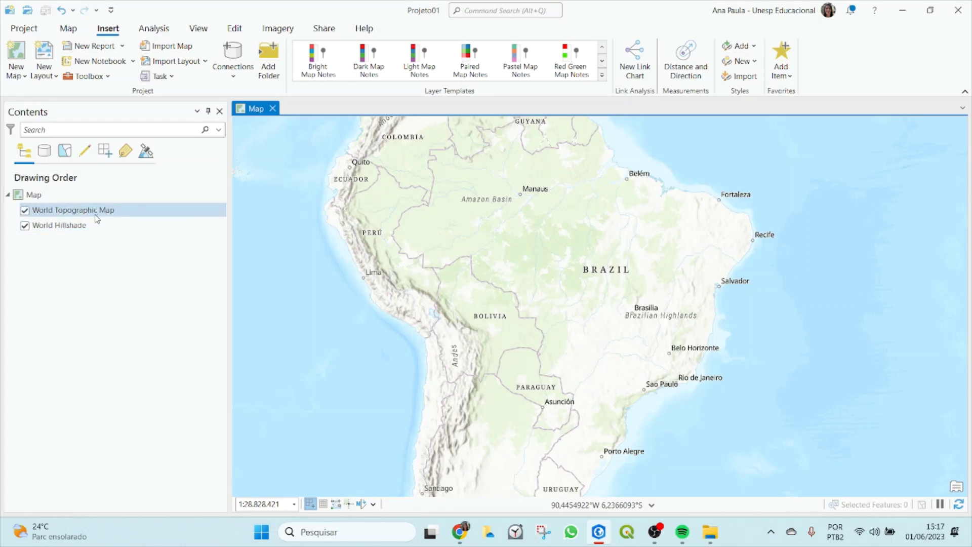
left_click(24, 210)
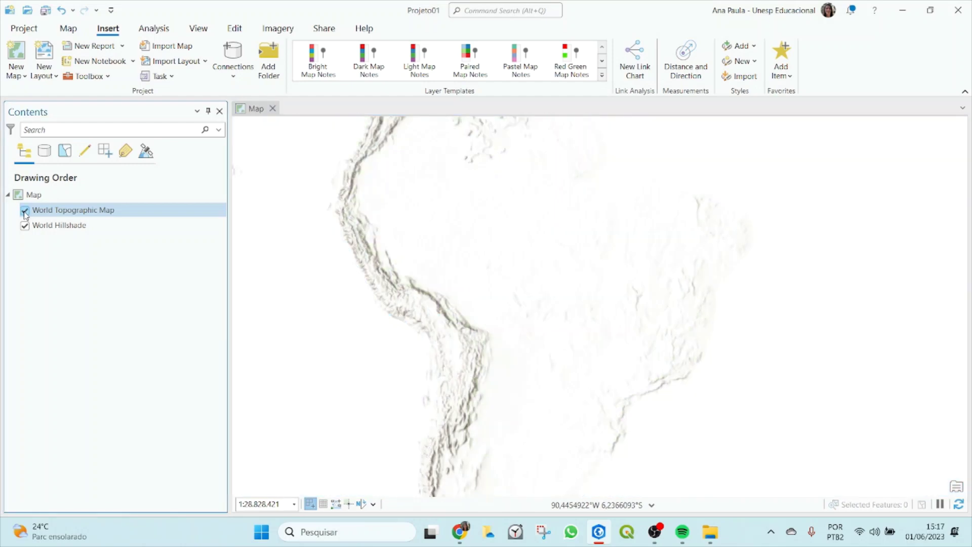
left_click(25, 226)
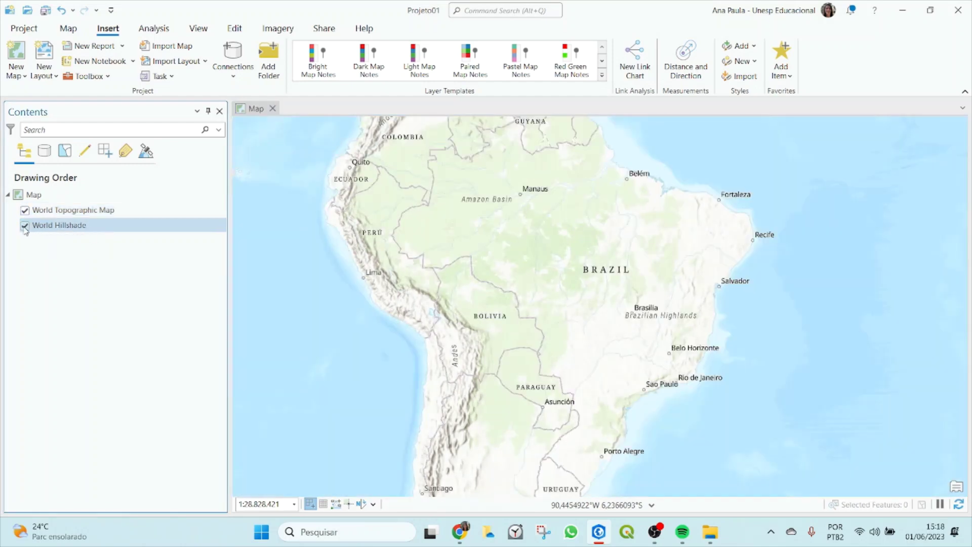
left_click(25, 226)
left_click(25, 226)
left_click(25, 226)
left_click(24, 210)
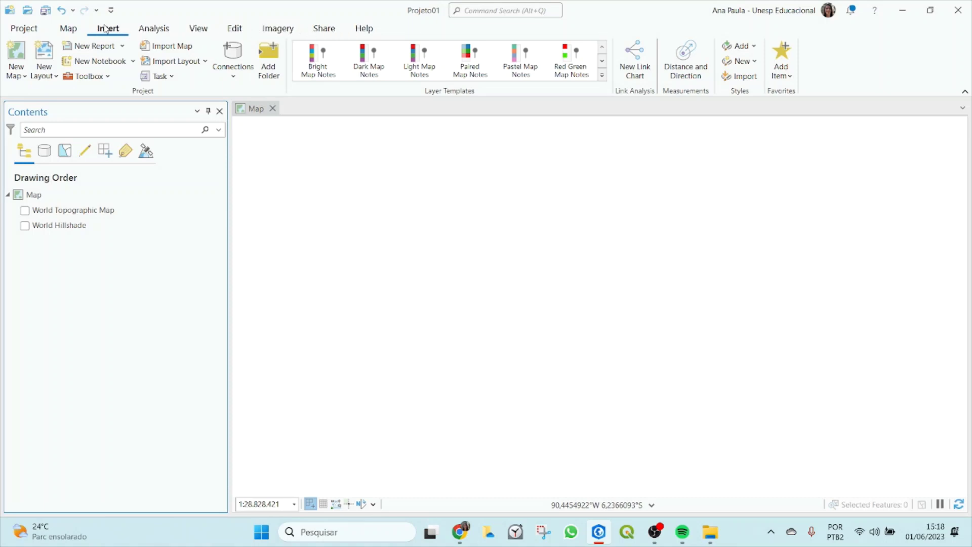
left_click(67, 32)
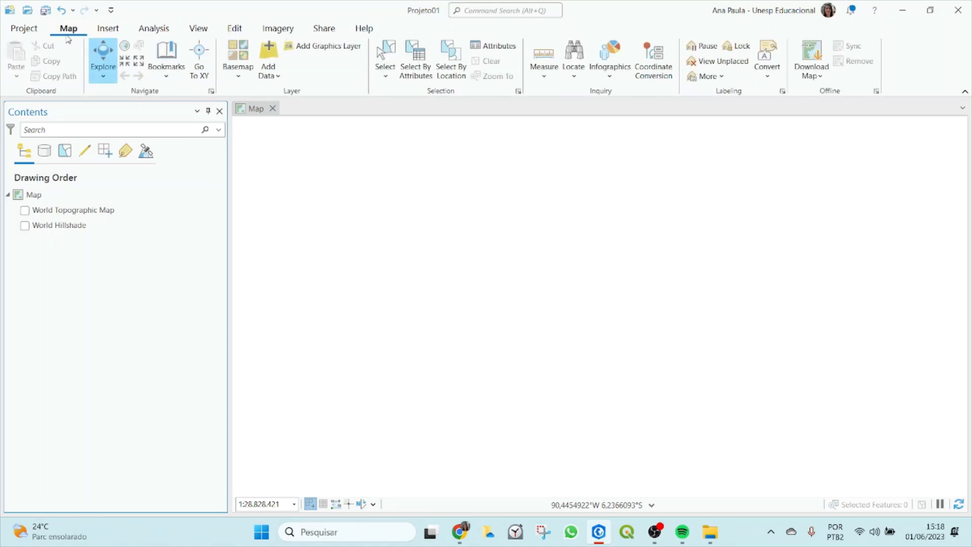
left_click(199, 31)
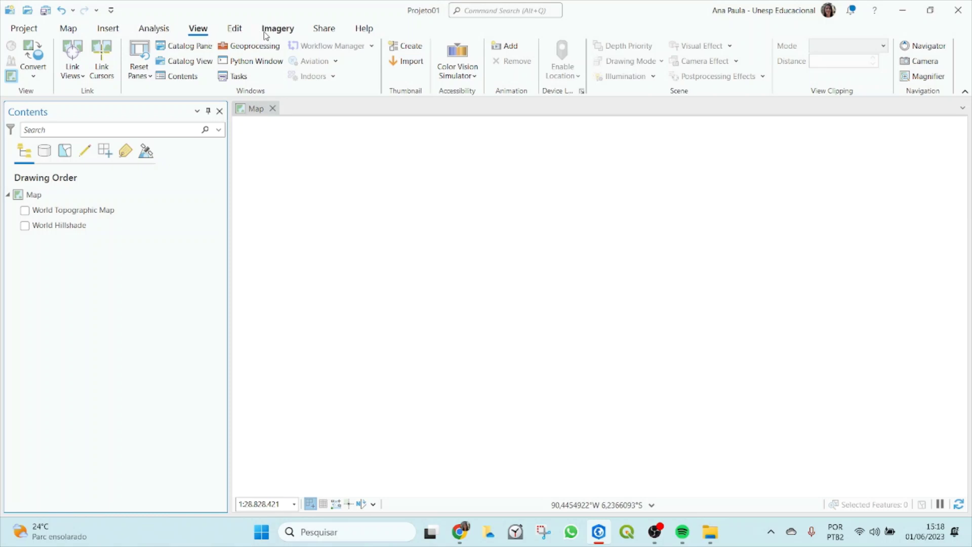
left_click(235, 31)
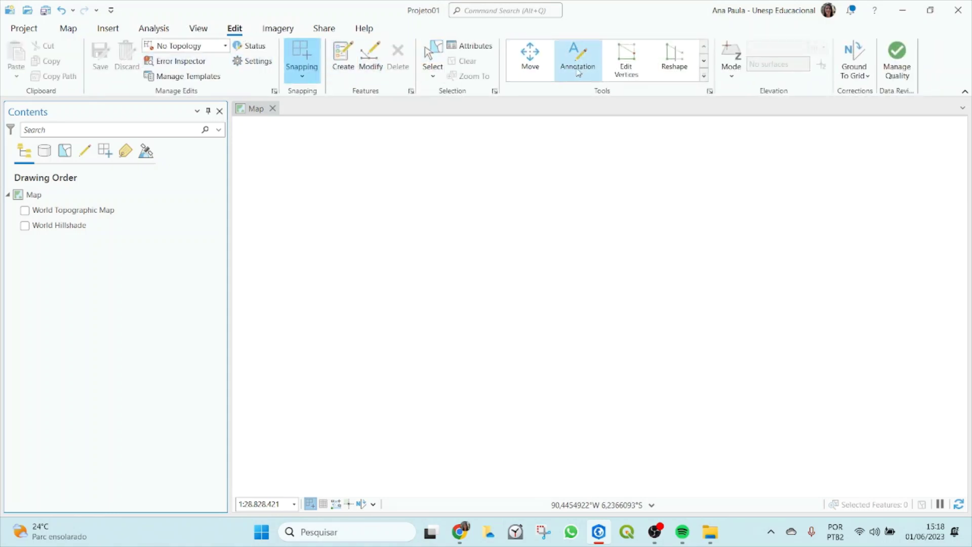
left_click(325, 31)
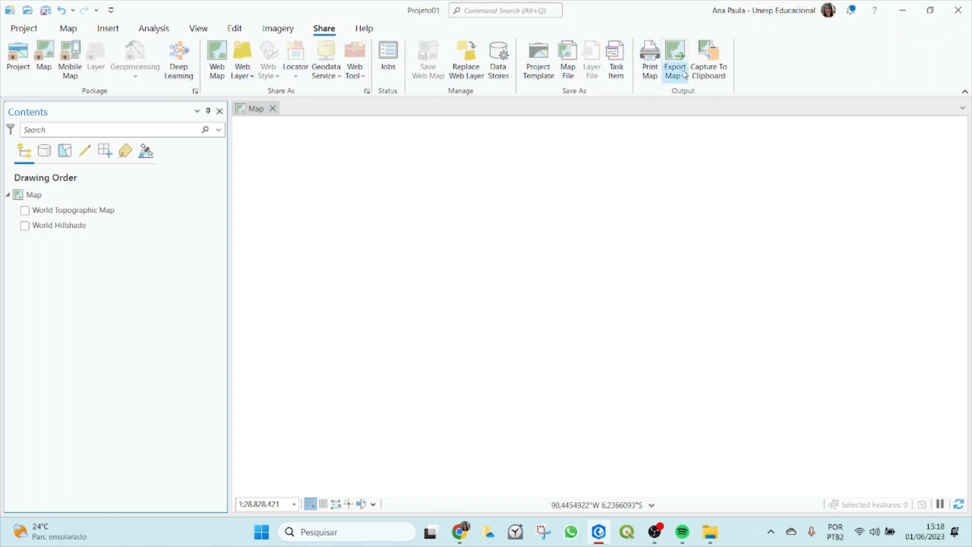
left_click(68, 30)
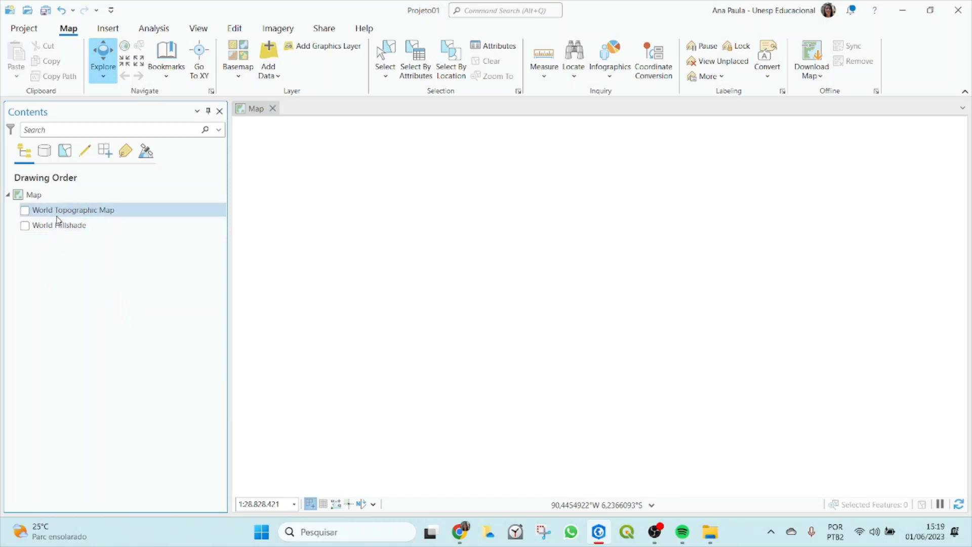
- Toggle the World Topographic Map and World Hillshade layers, leaving both turned on
left_click(25, 210)
left_click(24, 225)
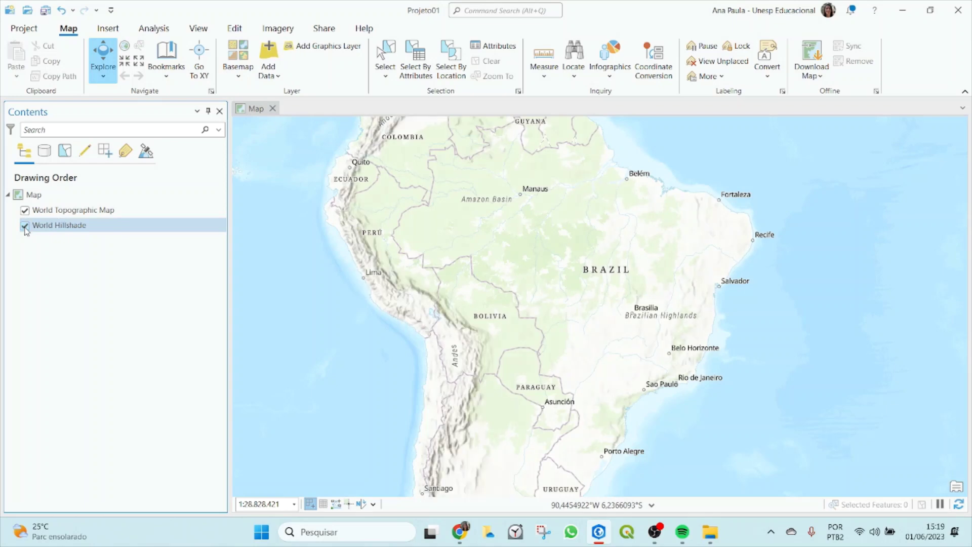
left_click(25, 225)
left_click(24, 210)
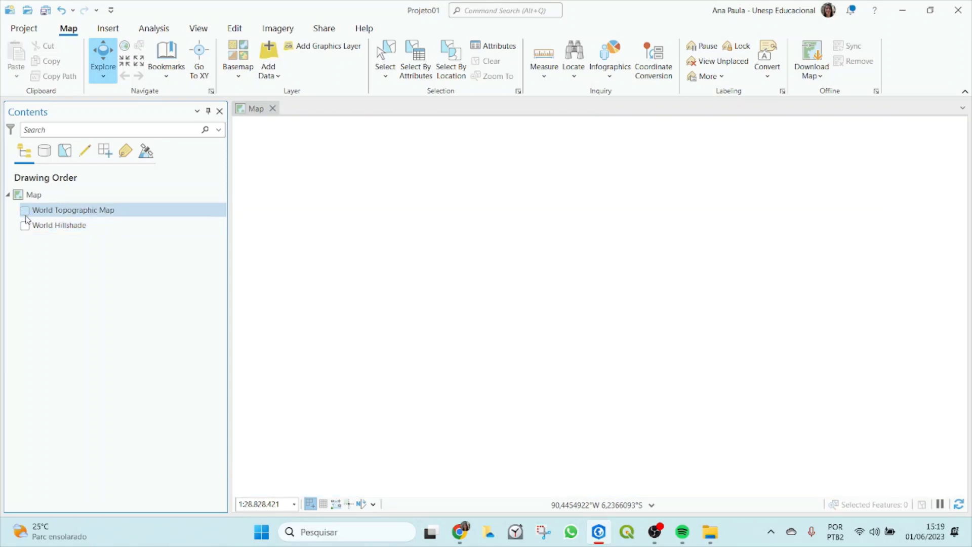
left_click(24, 210)
left_click(24, 225)
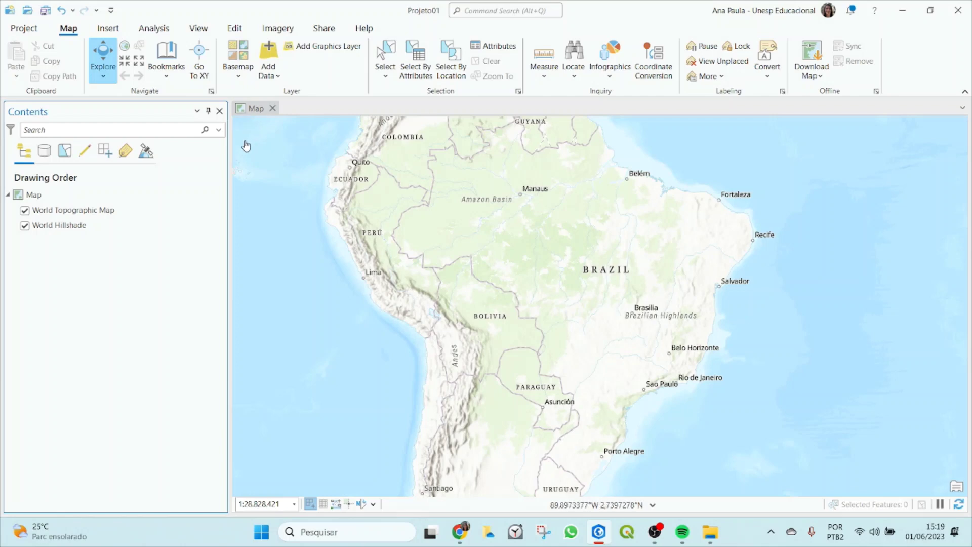
- Open the Catalog view beside the map and switch between the two views, ending on Catalog
left_click(255, 109)
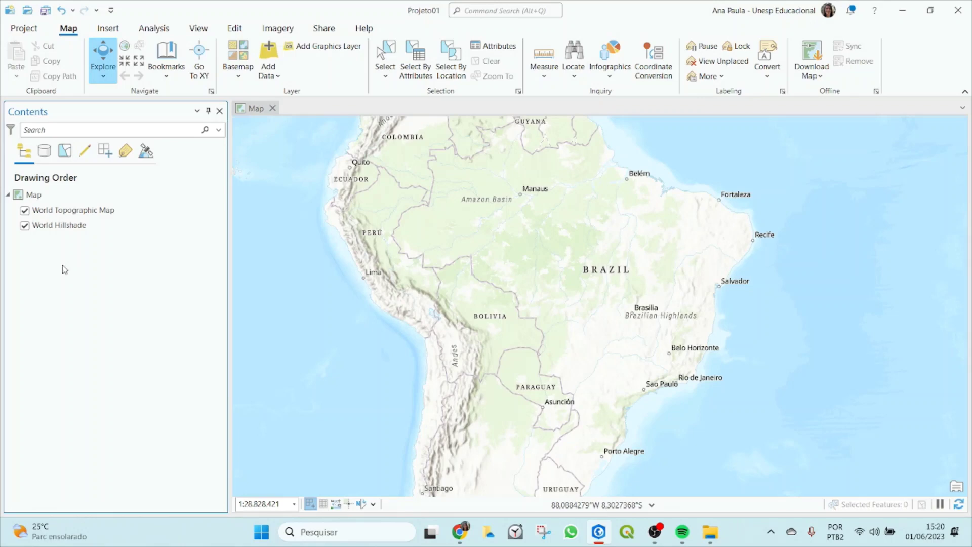
left_click(198, 31)
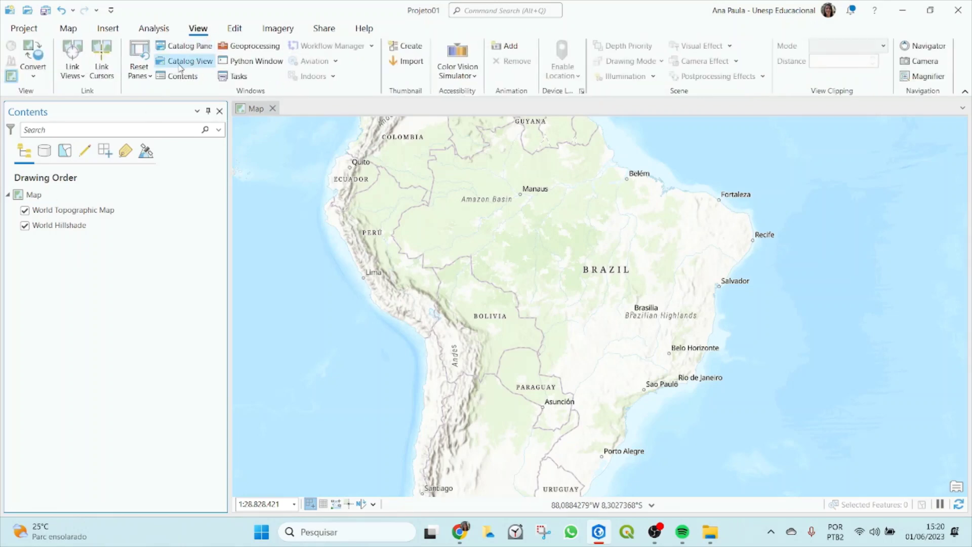
left_click(206, 69)
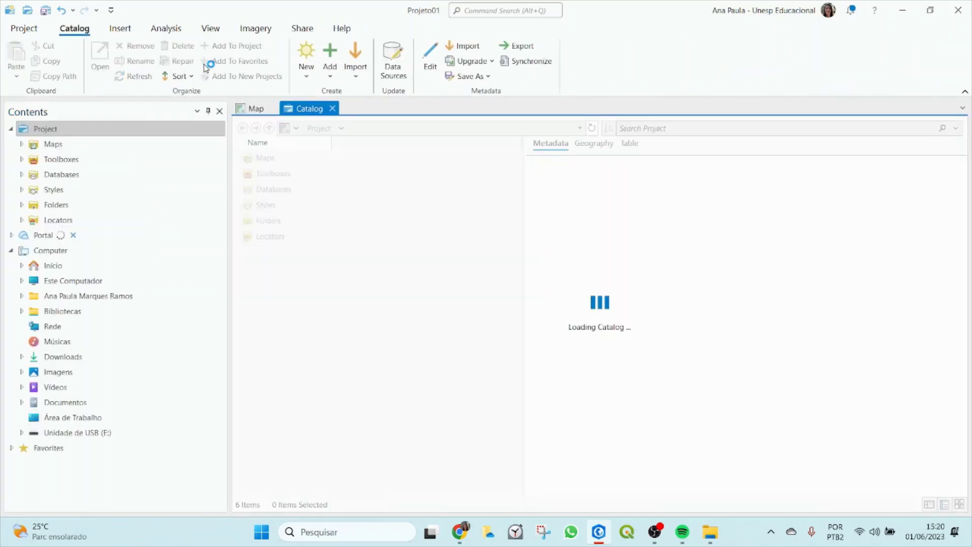
left_click(251, 109)
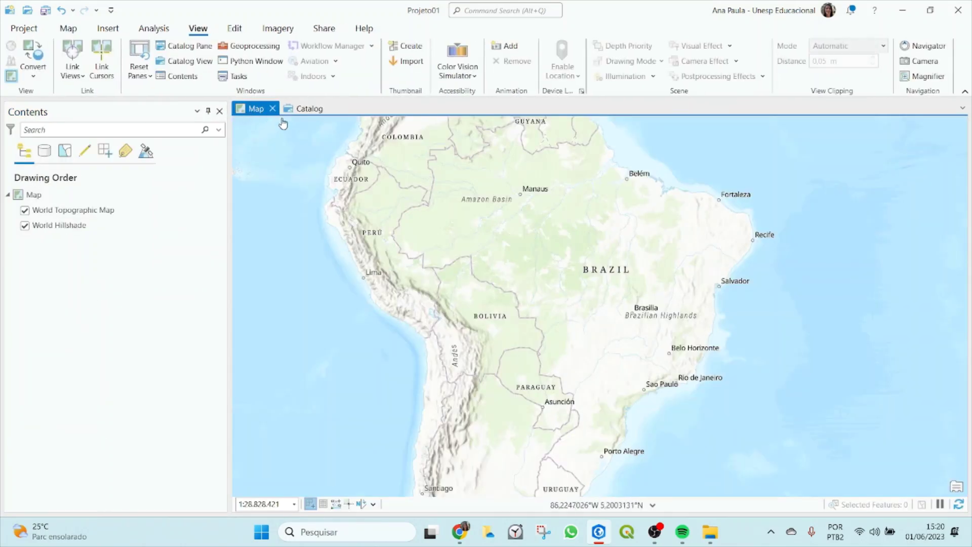
left_click(306, 109)
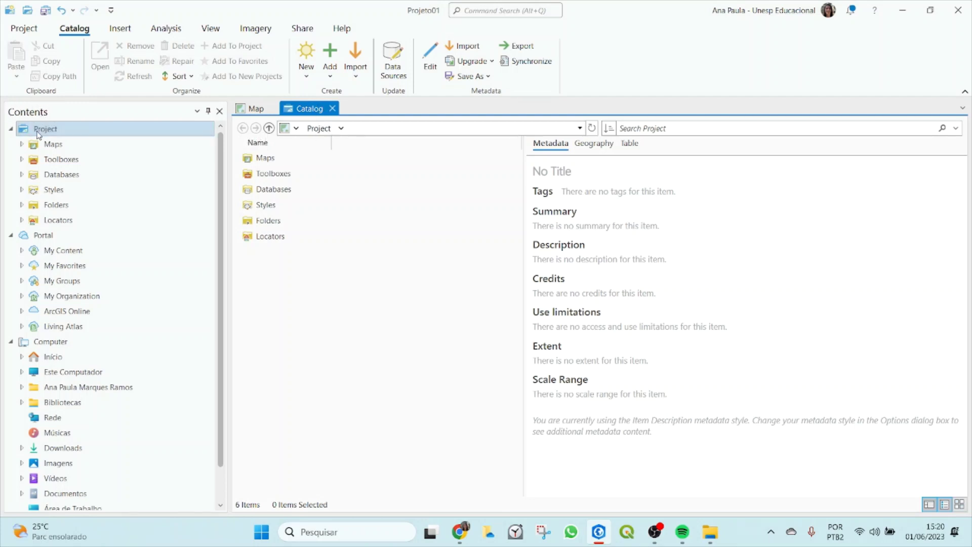
- Collapse the Project and Portal groups in the catalog contents, keeping Computer expanded
left_click(11, 129)
left_click(11, 144)
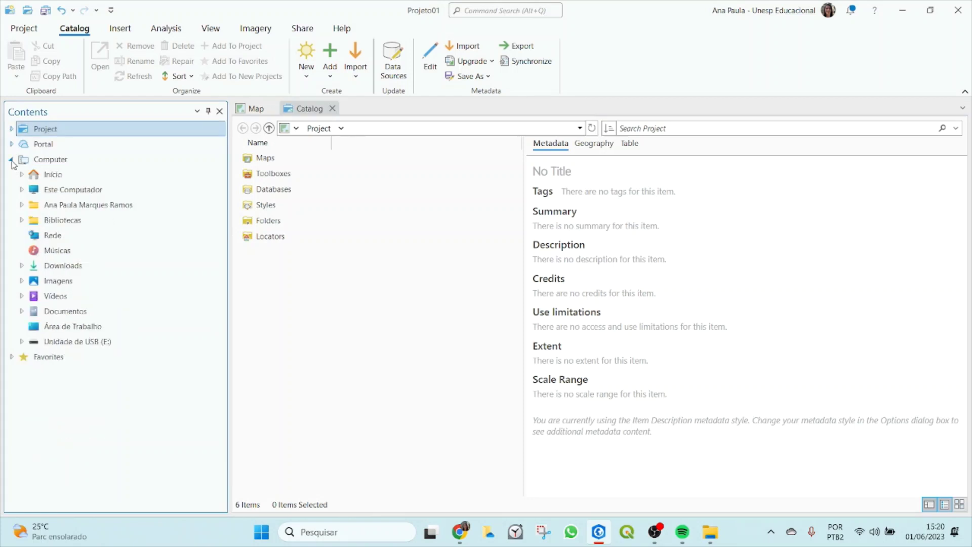
left_click(11, 159)
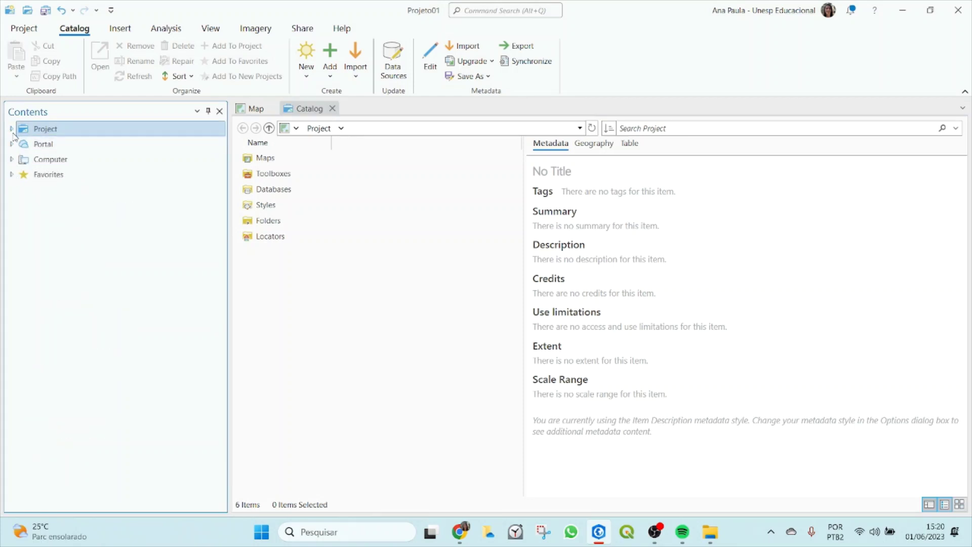
left_click(12, 160)
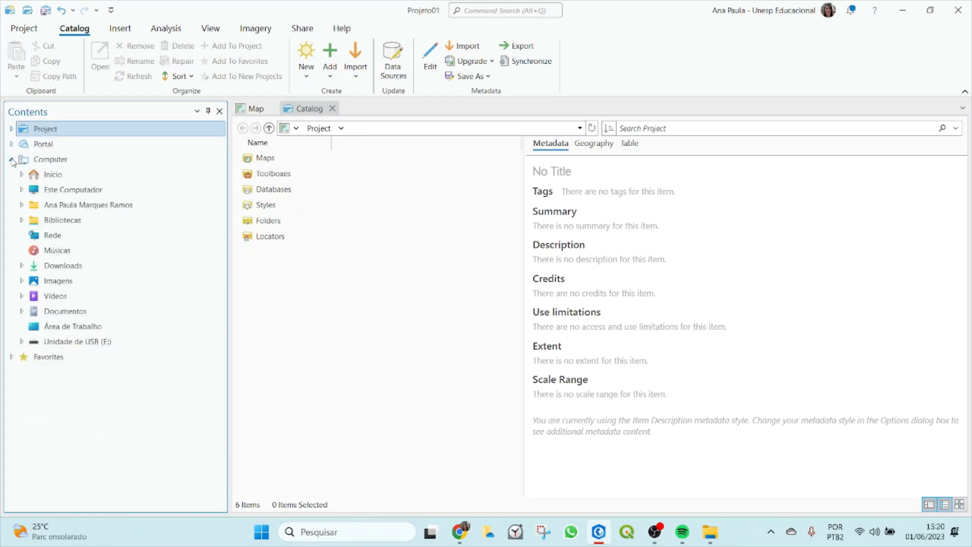
- Collapse Computer and browse the Project folders down to the Projeto01.gdb geodatabase inside Projeto01
left_click(11, 160)
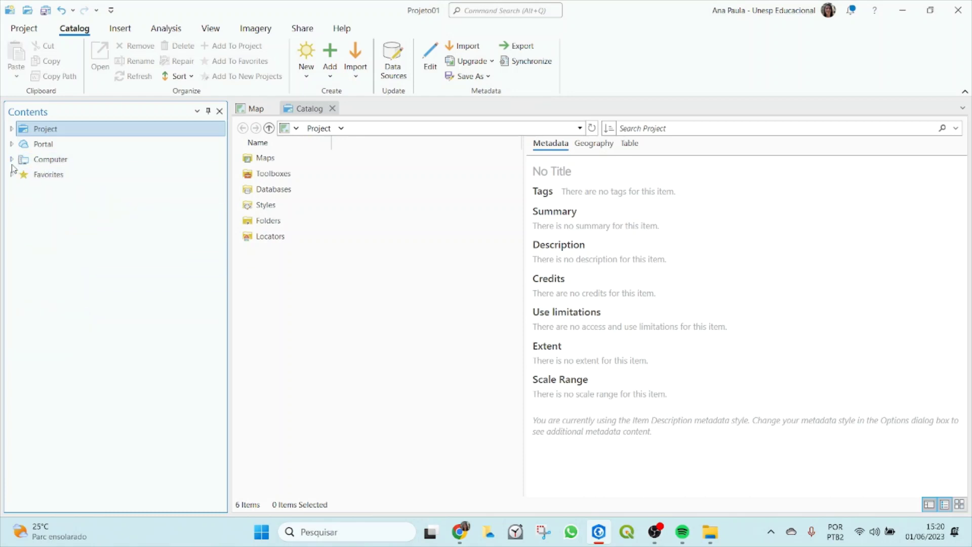
left_click(10, 130)
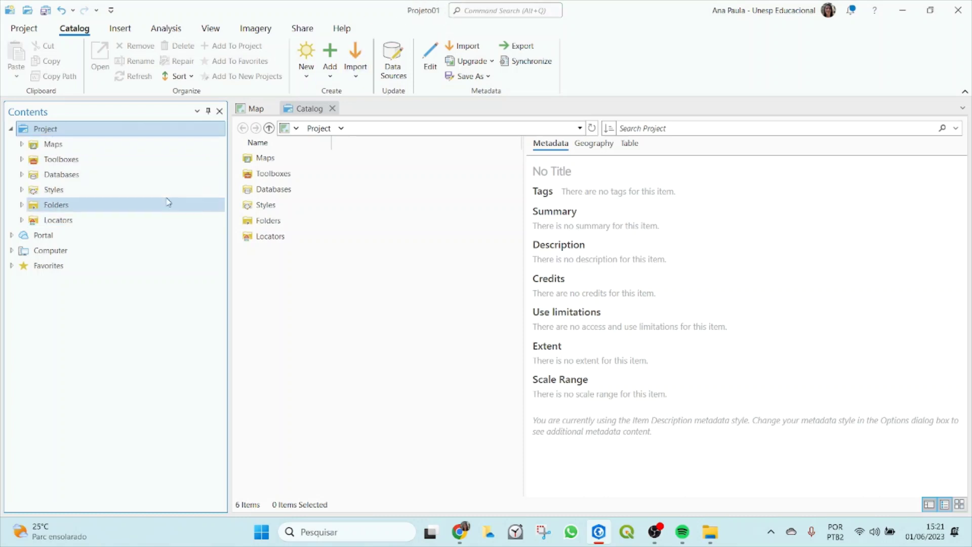
left_click(38, 206)
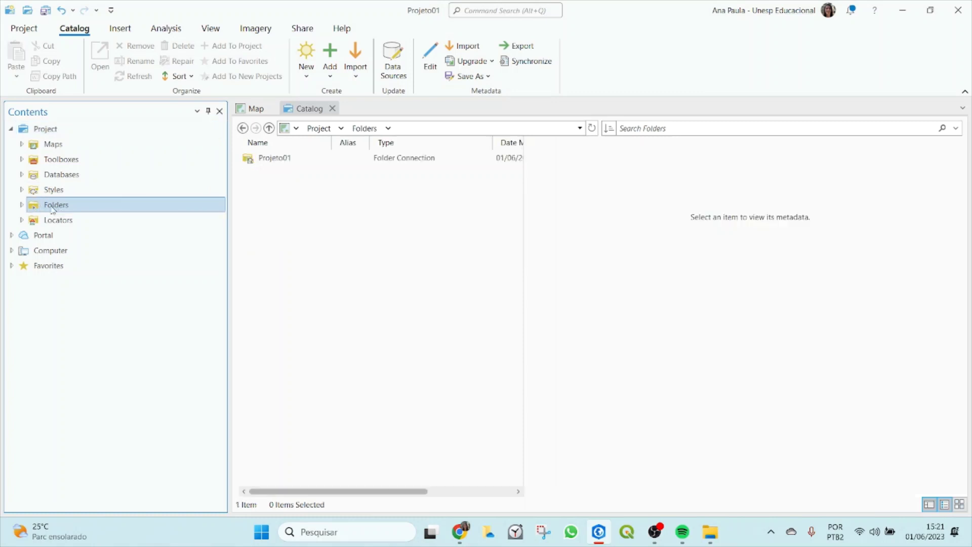
left_click(21, 206)
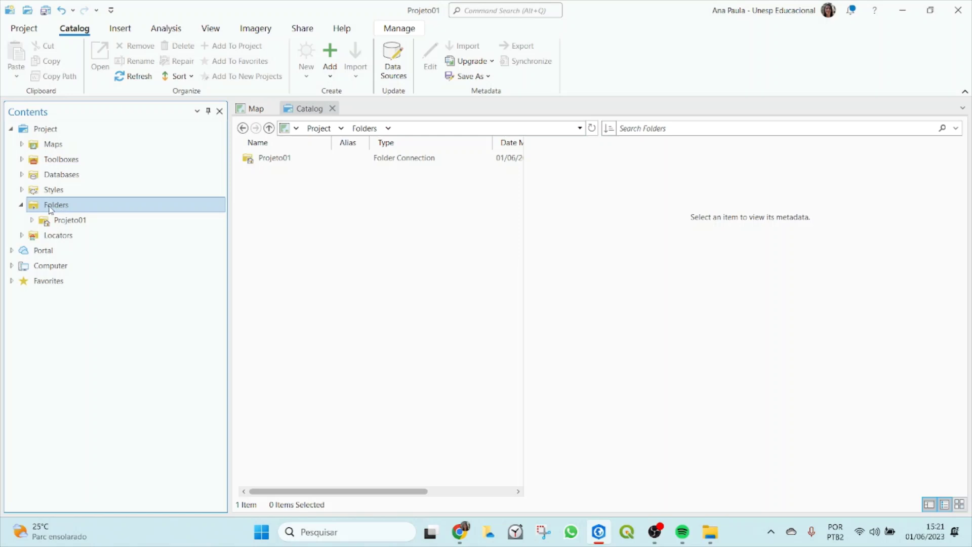
left_click(31, 221)
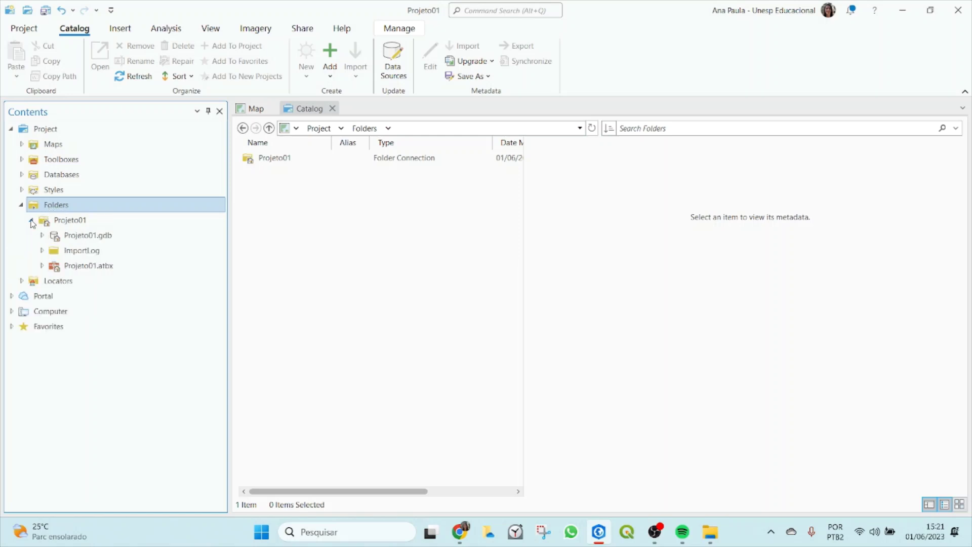
left_click(66, 223)
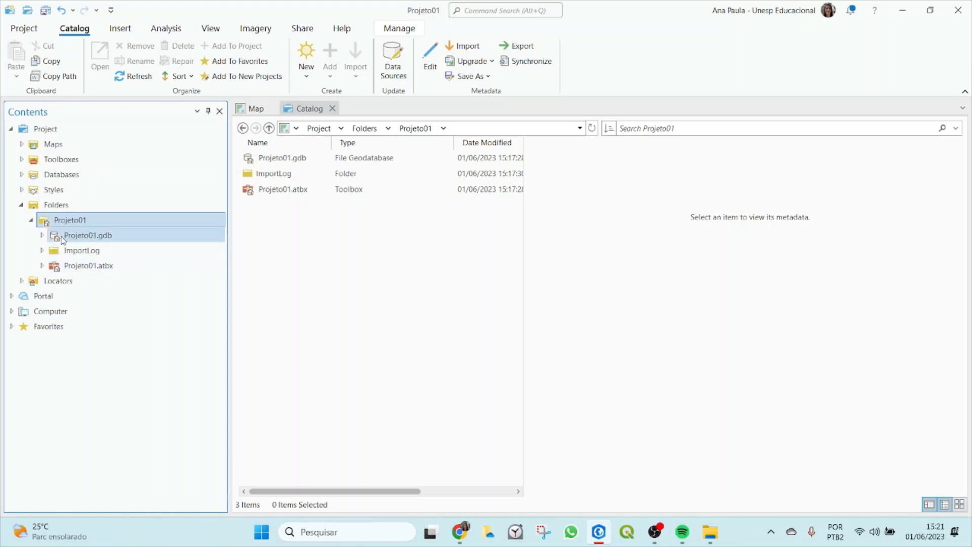
left_click(78, 240)
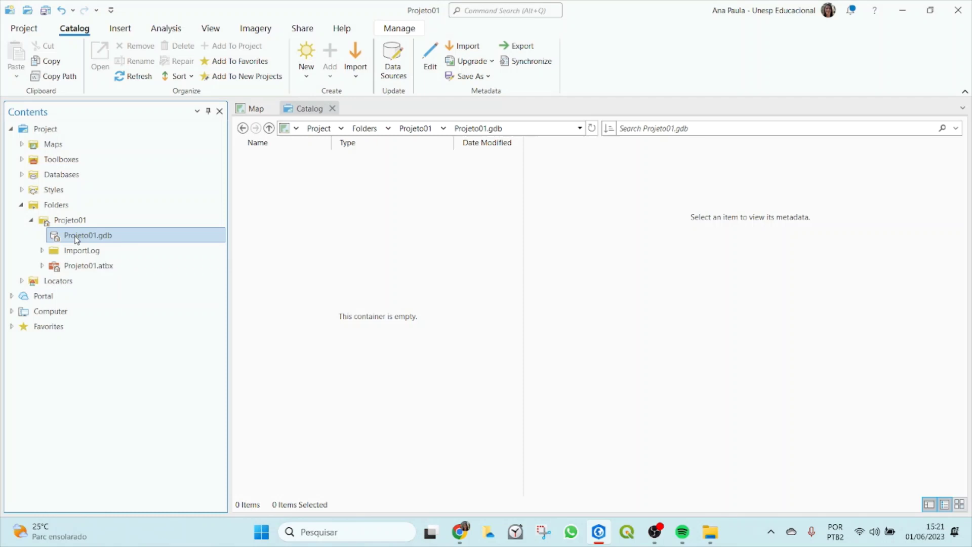
- Collapse the Projeto01 folder and widen the item list showing the contents of Folders
left_click(31, 219)
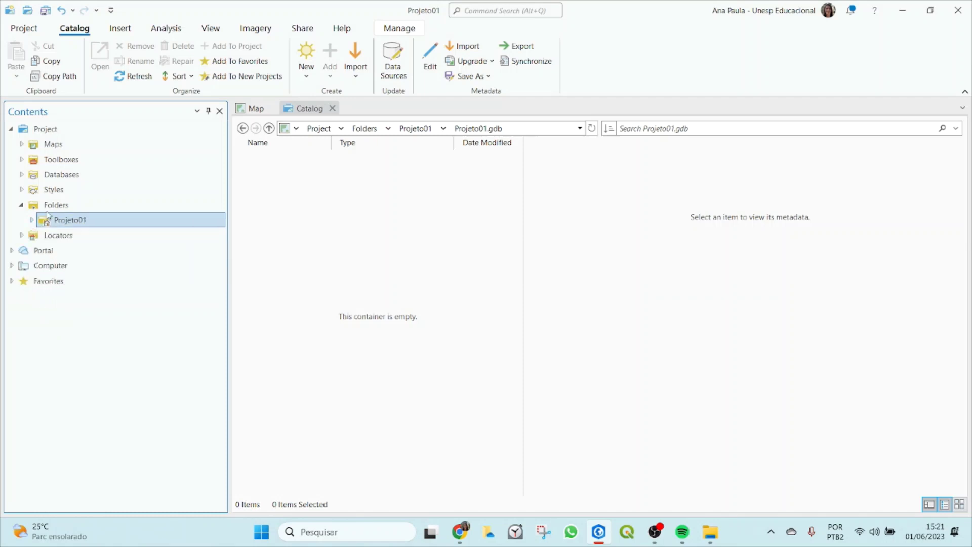
left_click(65, 207)
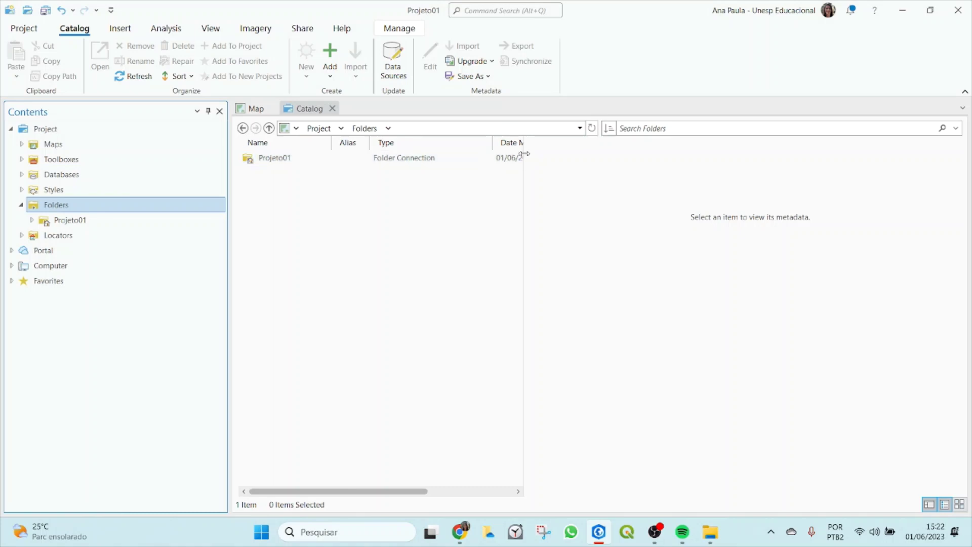
left_click_drag(523, 155, 589, 157)
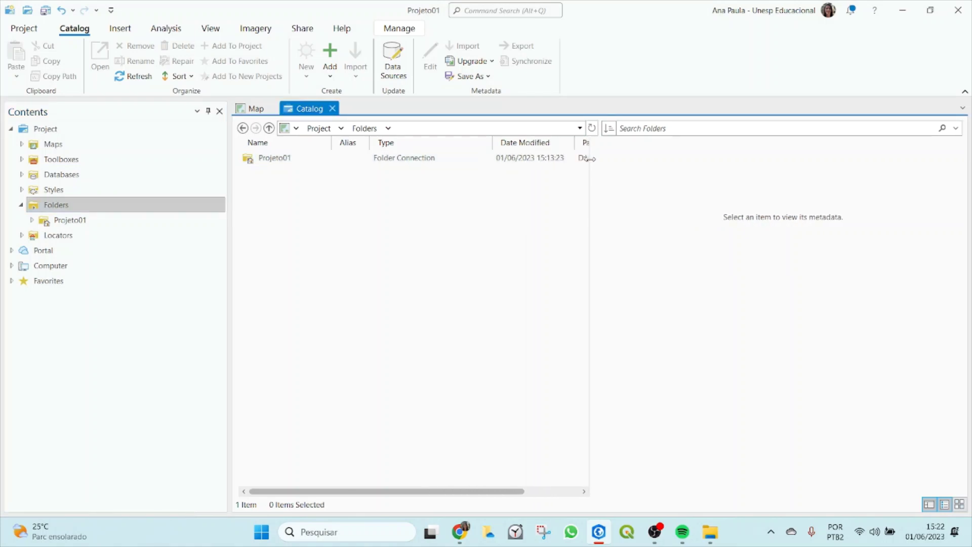
- Start adding a folder connection to the project and browse to the GeoProcess_local folder on drive D:
left_click(37, 205)
left_click(332, 77)
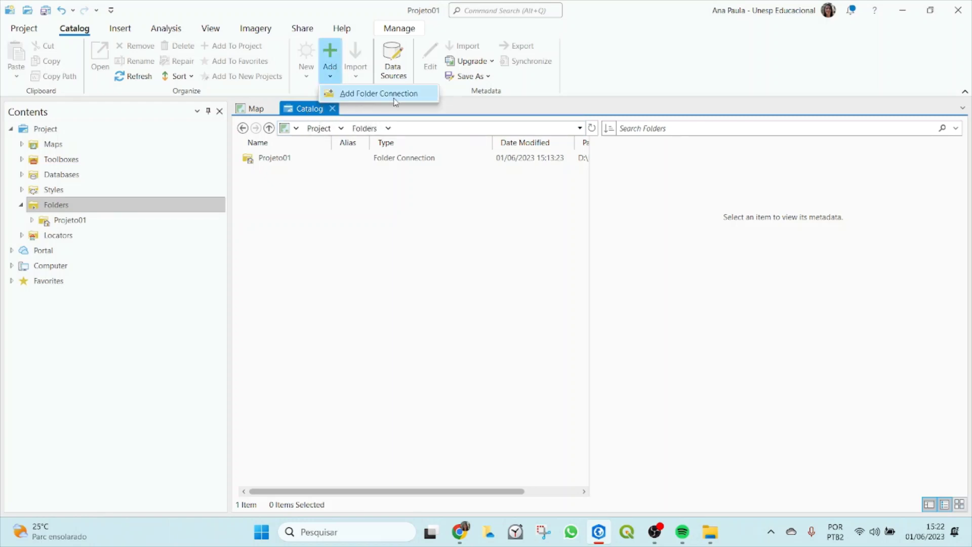
left_click(363, 94)
mouse_move(400, 149)
left_mouse_down()
mouse_move(414, 162)
mouse_move(385, 147)
left_mouse_up()
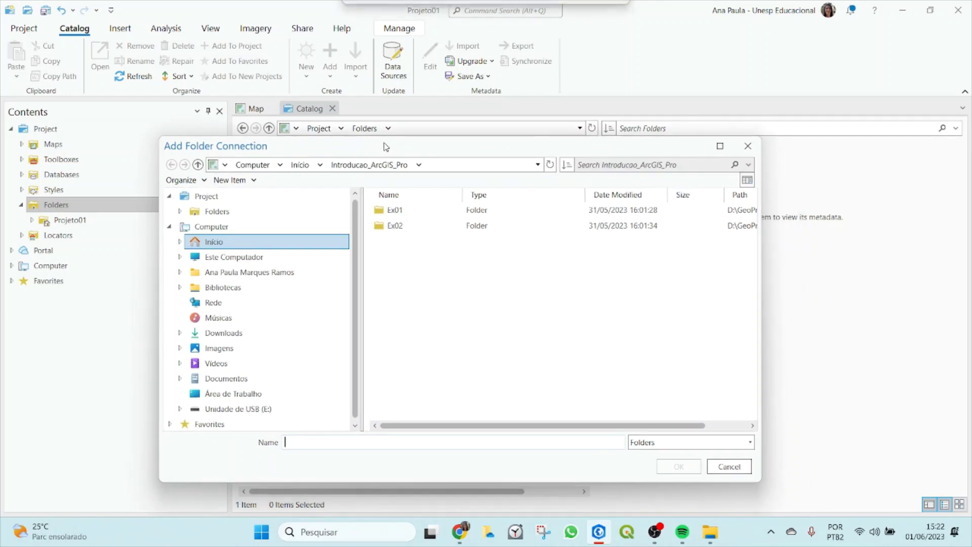
left_click(263, 168)
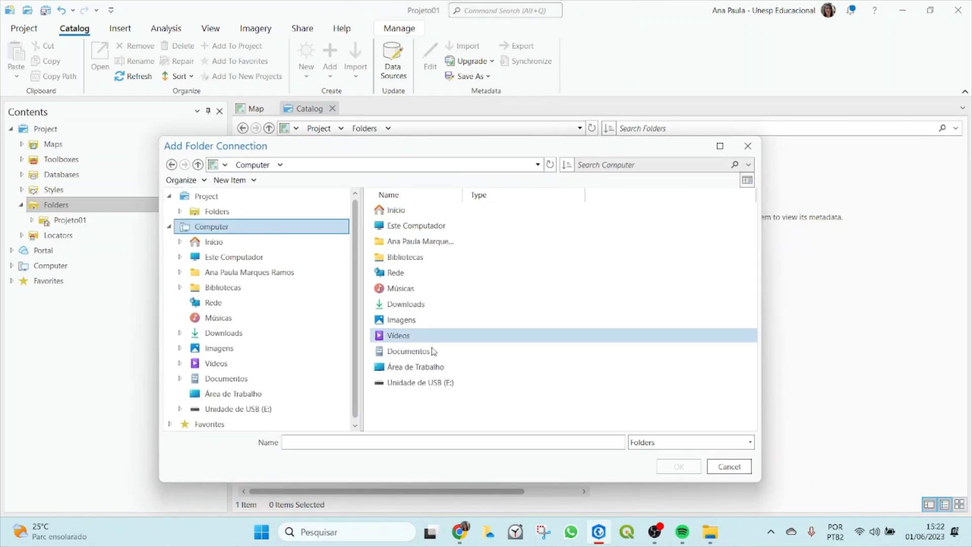
double_click(405, 225)
double_click(404, 227)
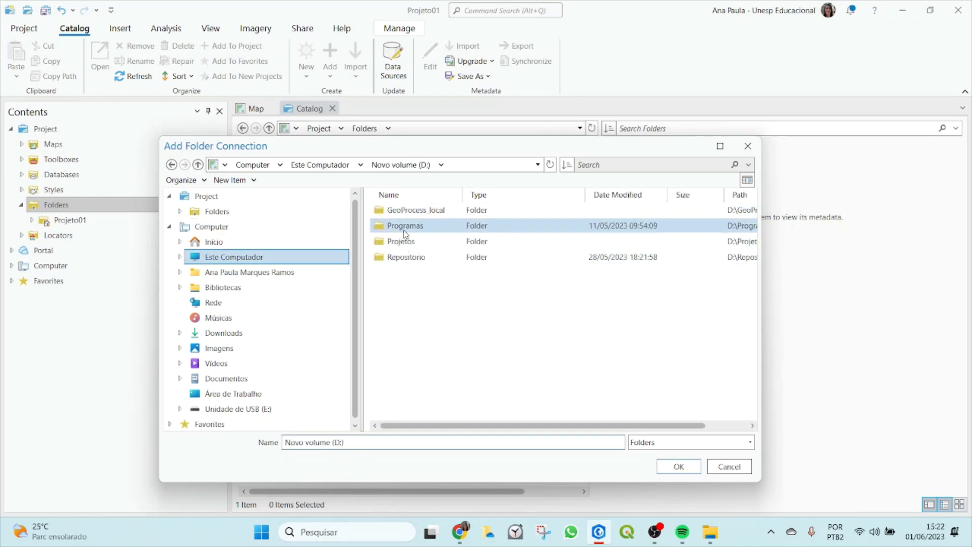
double_click(405, 210)
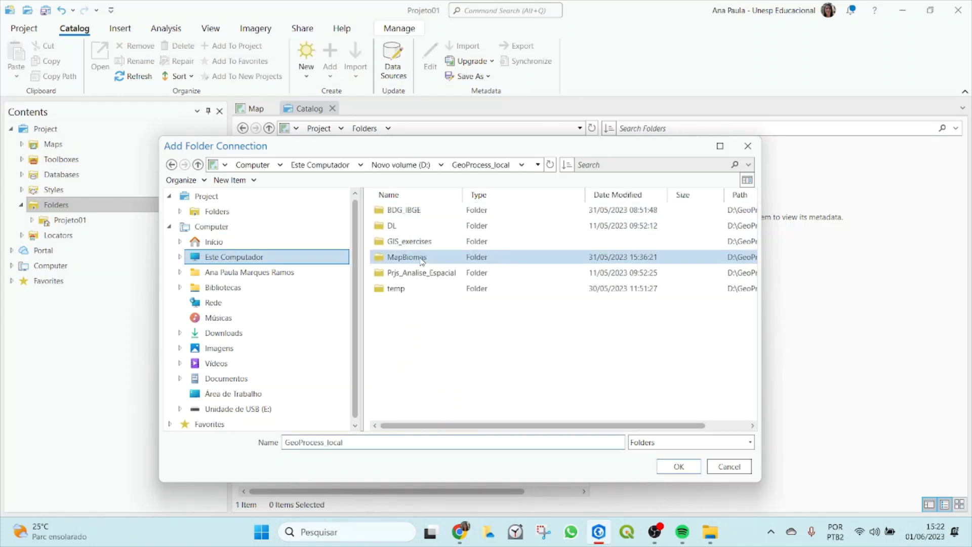
- Browse through GIS_exercises and Introducao_ArcGIS_Pro into the Ex01 folder, widening the Name column on the way
left_click(405, 246)
double_click(405, 246)
left_click_drag(463, 195, 540, 195)
double_click(429, 258)
left_click(383, 214)
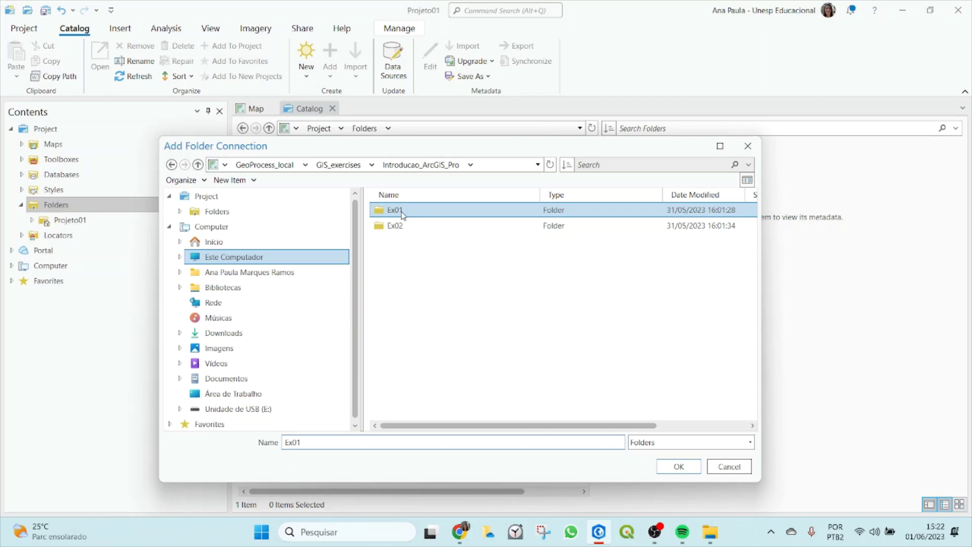
double_click(402, 214)
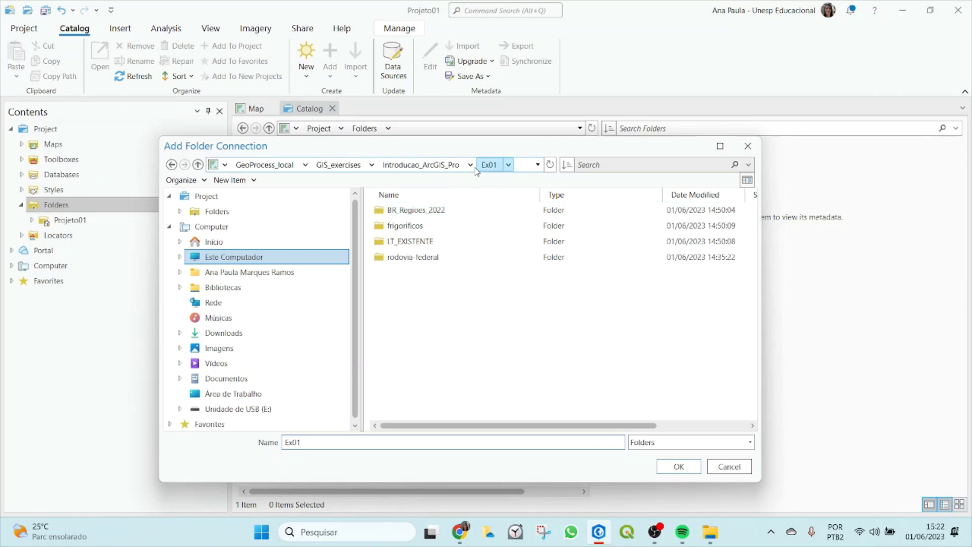
- Return to the GIS_exercises folder and add Introducao_ArcGIS_Pro as a folder connection
left_click(420, 165)
left_click(402, 210)
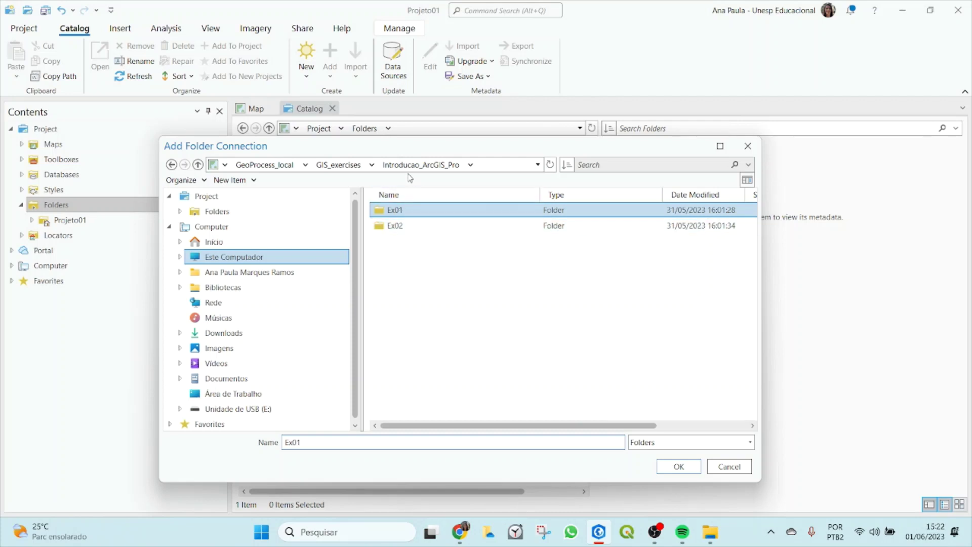
left_click(347, 167)
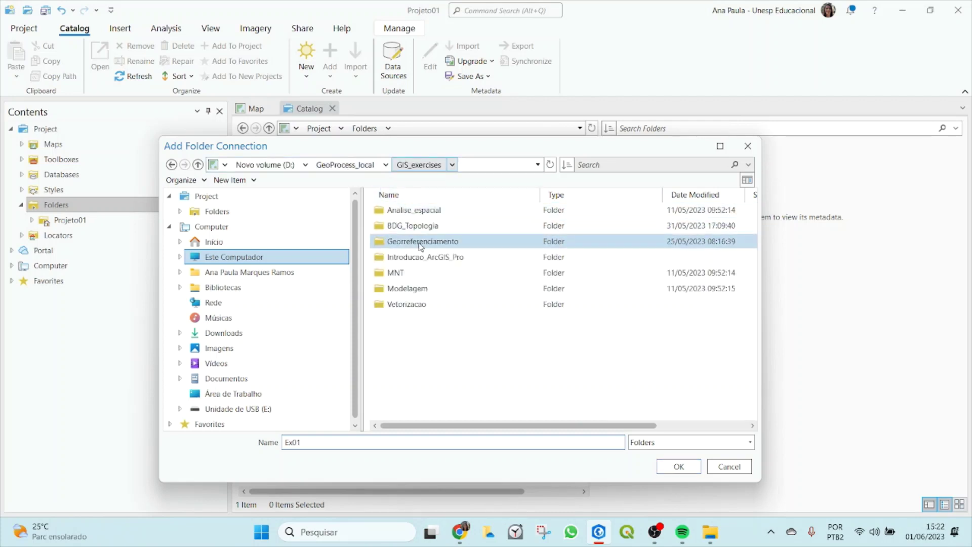
left_click(419, 259)
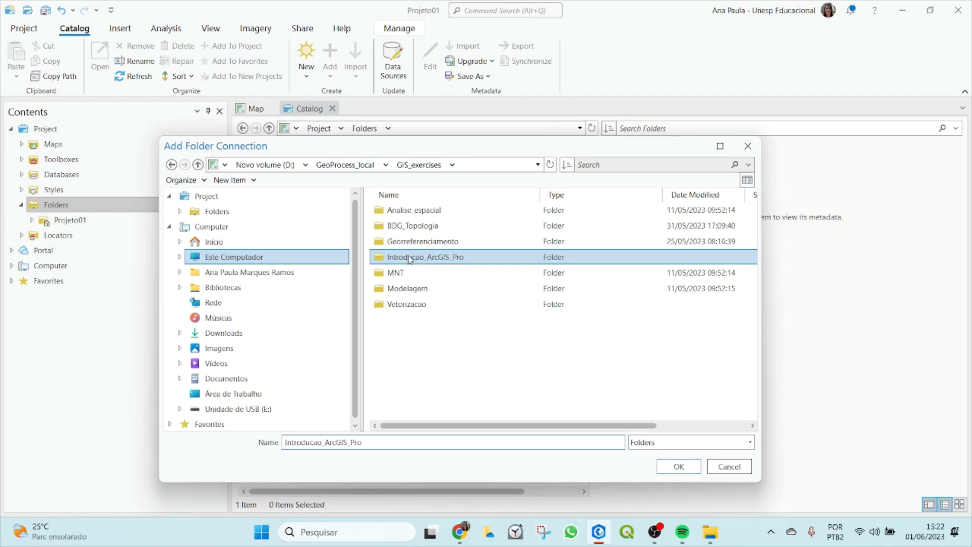
left_click(669, 470)
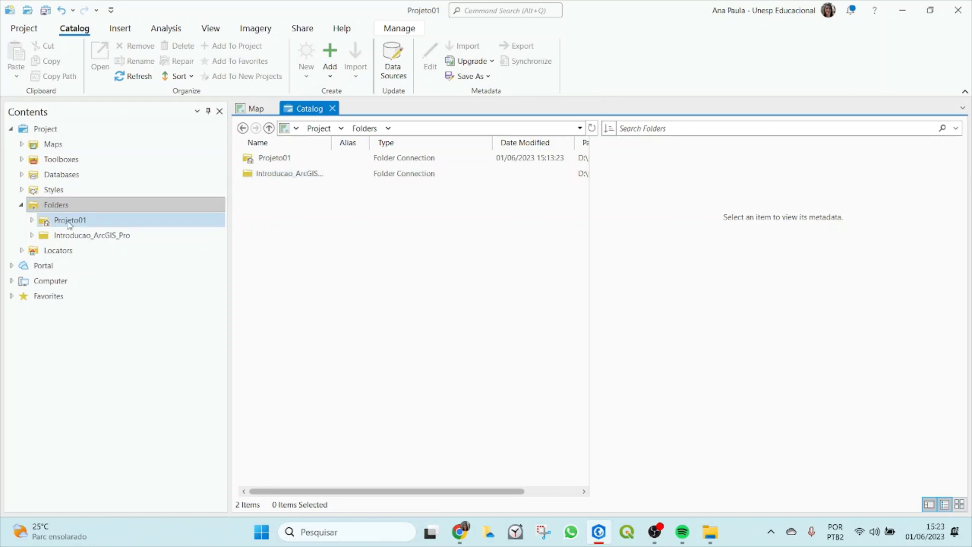
- Expand the Introducao_ArcGIS_Pro connection and its Ex01 and Ex02 folders in the catalog contents
left_click(95, 238)
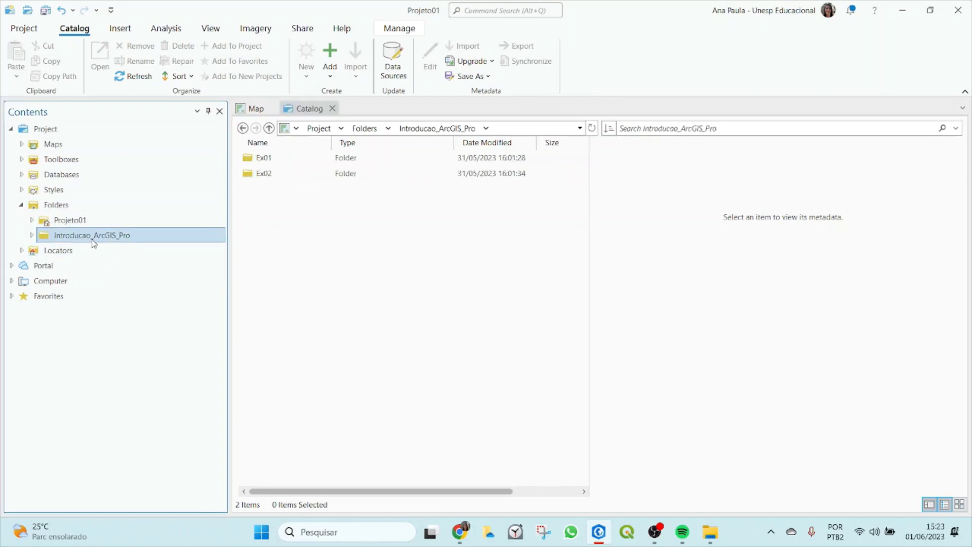
left_click(32, 236)
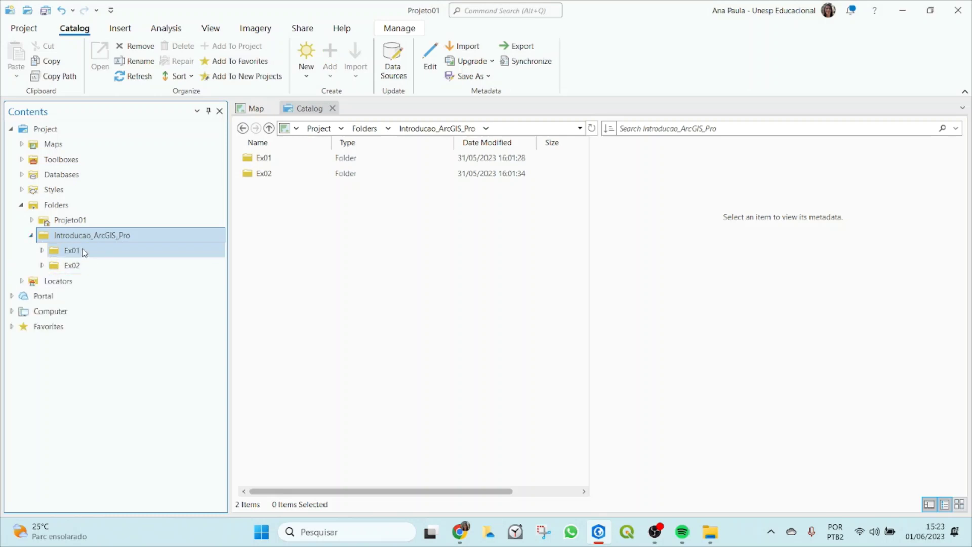
left_click(42, 250)
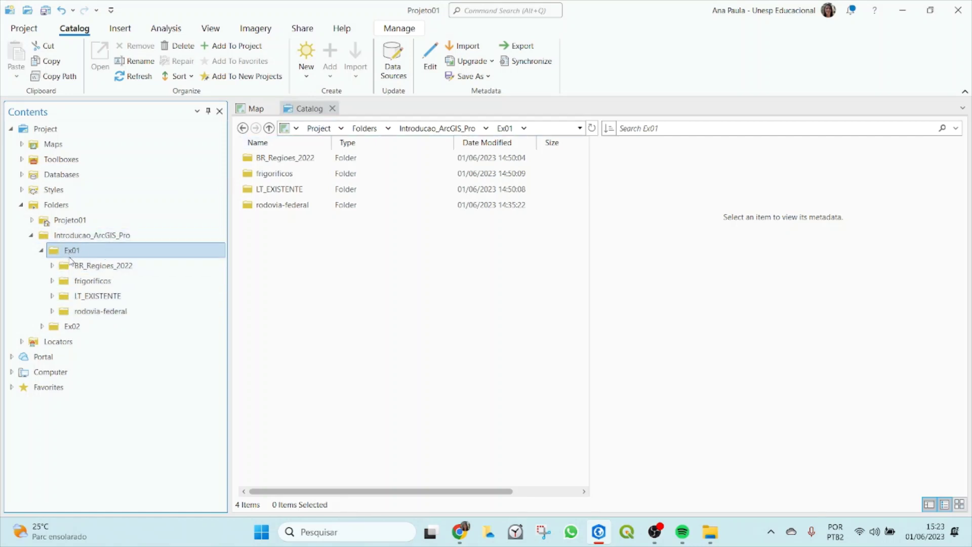
left_click(73, 328)
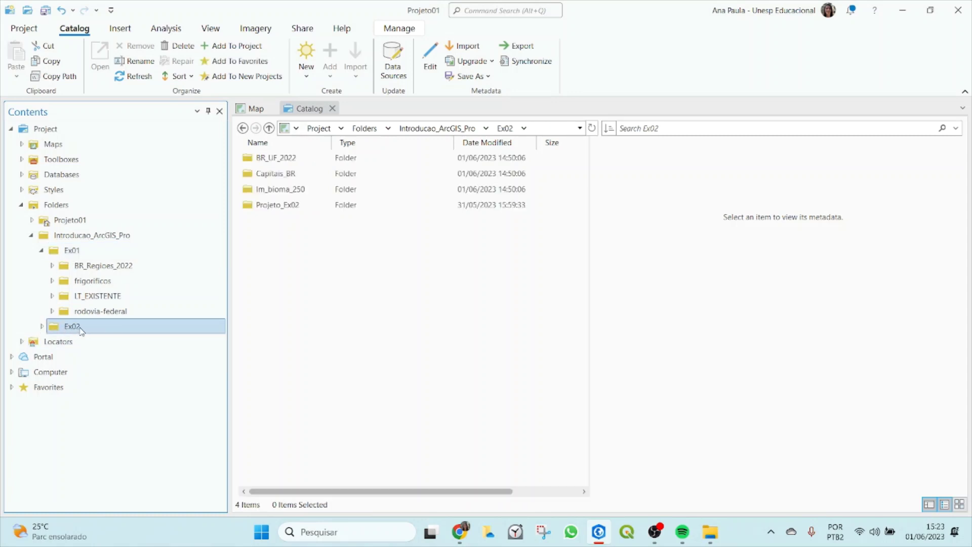
left_click(41, 327)
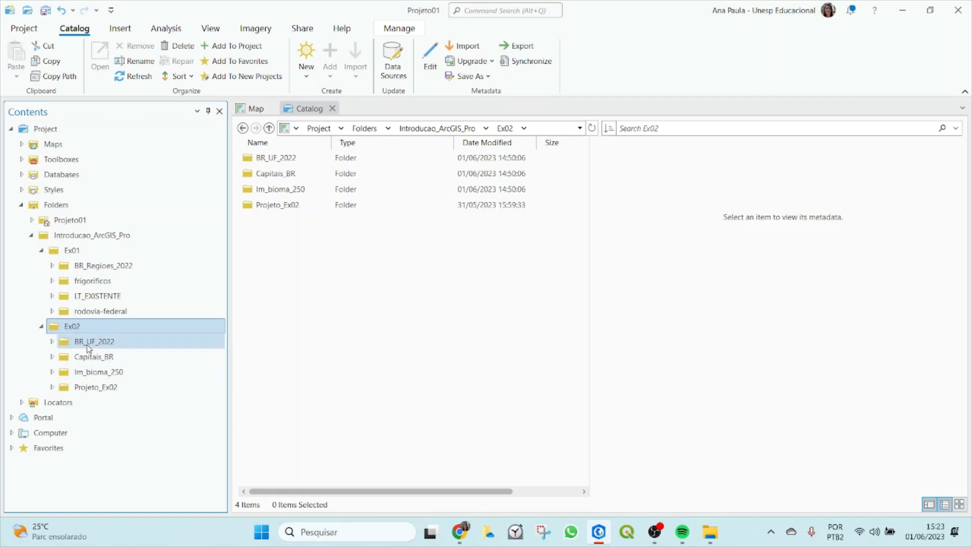
- Open the BR_Regioes_2022 folder in Ex01 and resize the list and its columns to show the full shapefile name and more of the path
left_click(93, 269)
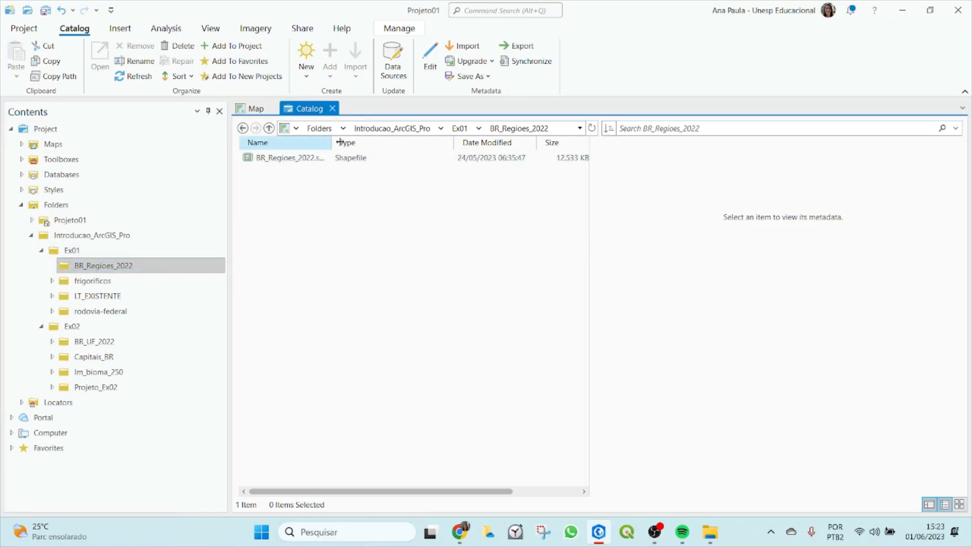
left_click(260, 159)
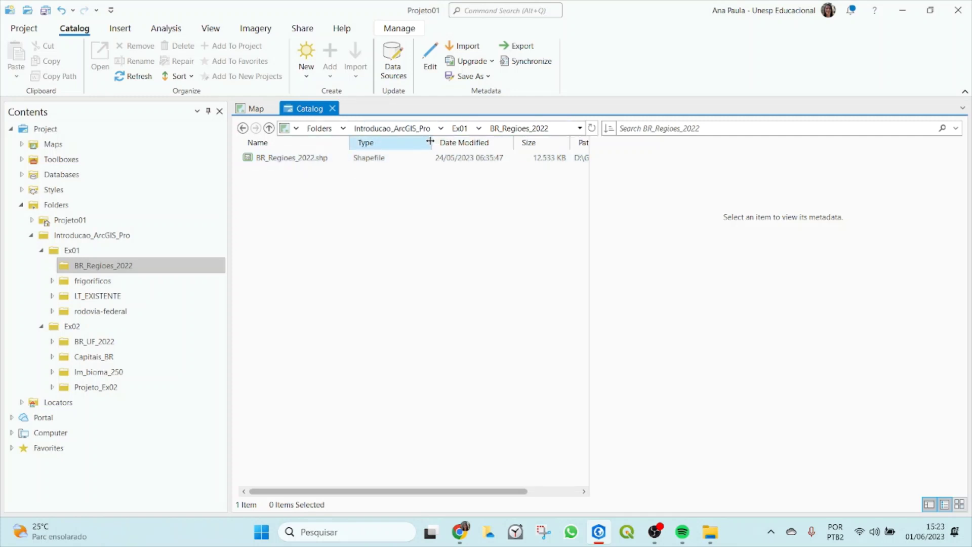
left_click_drag(431, 142, 408, 142)
left_click_drag(590, 181, 676, 185)
left_click_drag(636, 143, 674, 145)
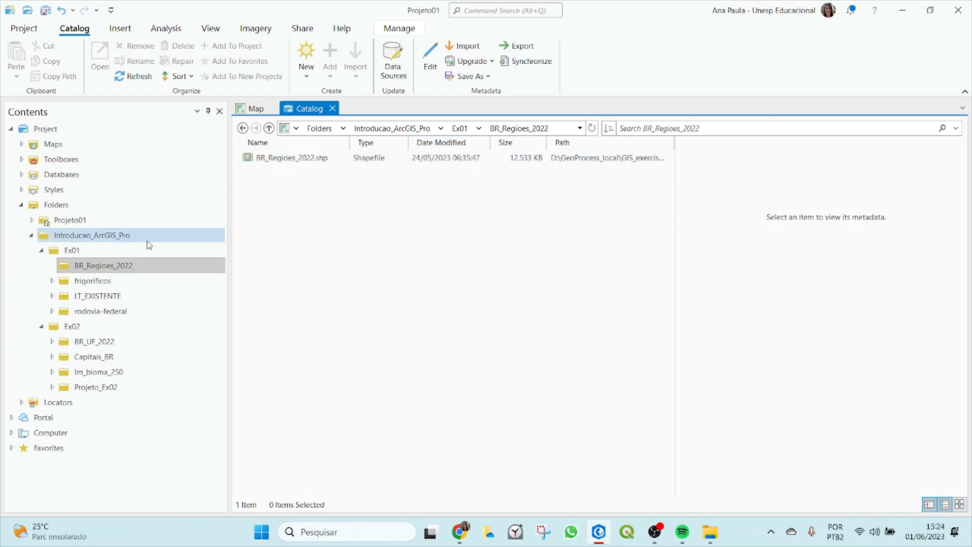
- Examine the frigorificos shapefile's metadata and the contents of the LT_EXISTENTE folder
left_click(90, 282)
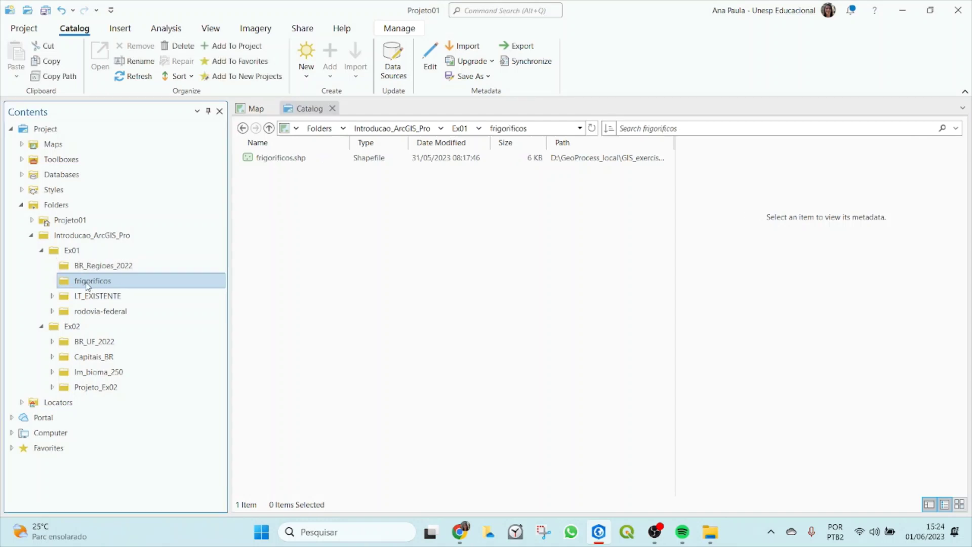
left_click(277, 159)
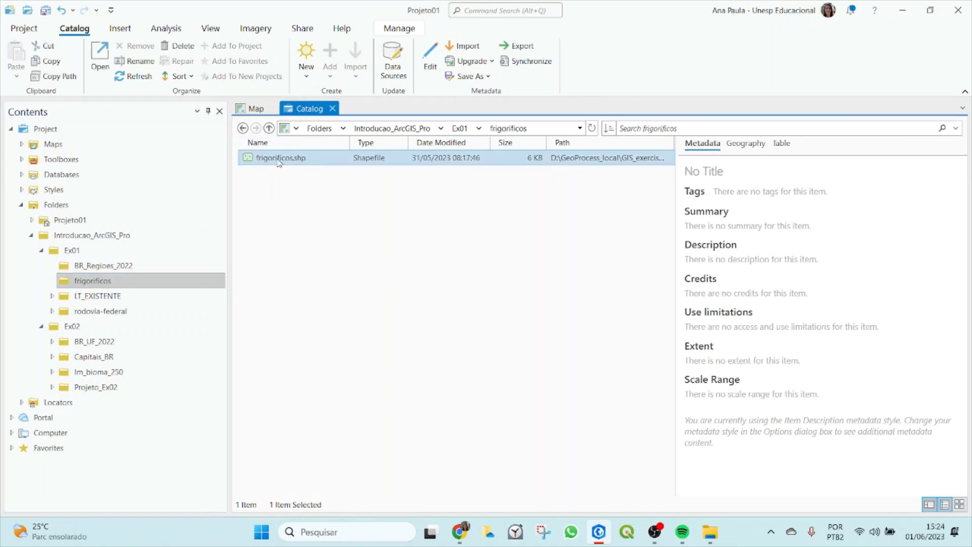
left_click(98, 296)
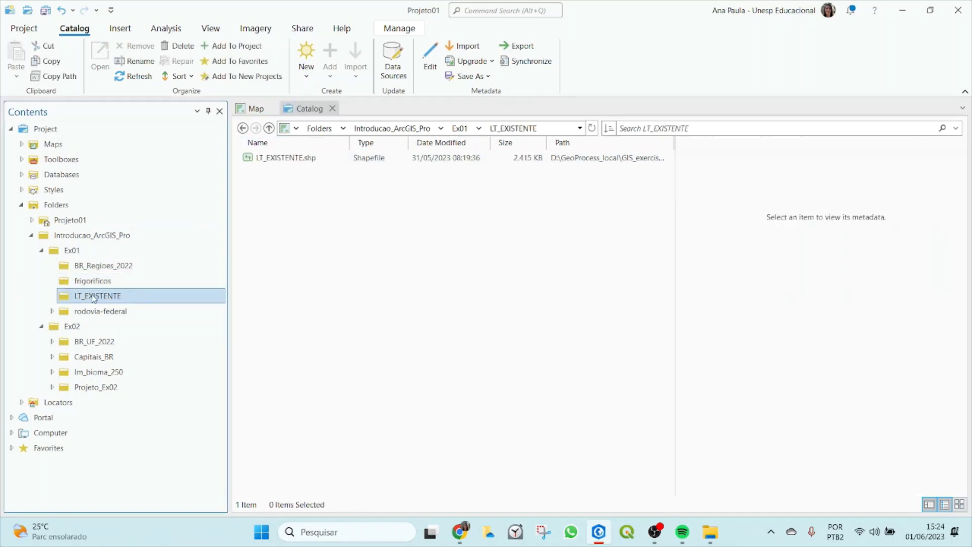
- View the metadata of BR_Regioes_2022.shp in the BR_Regioes_2022 folder, then clear the selection
left_click(93, 267)
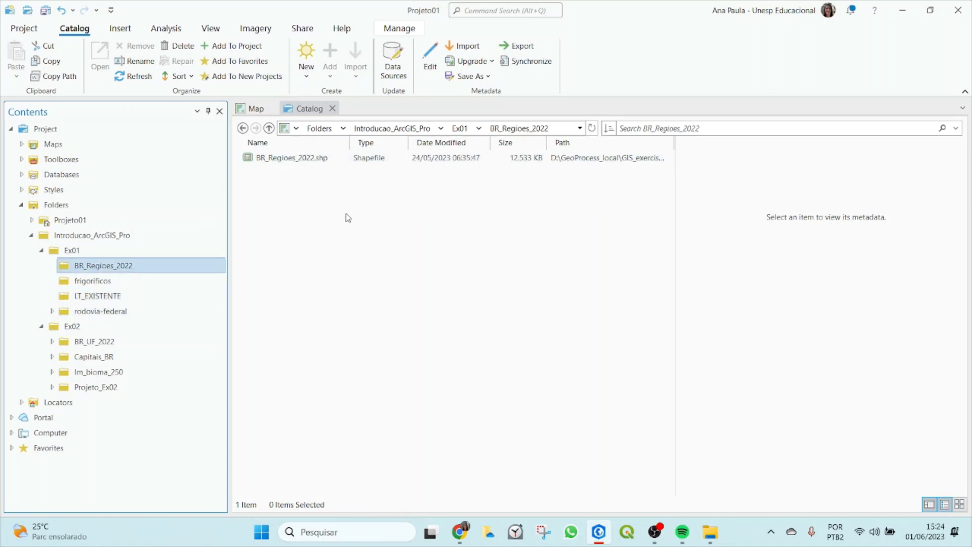
left_click(315, 160)
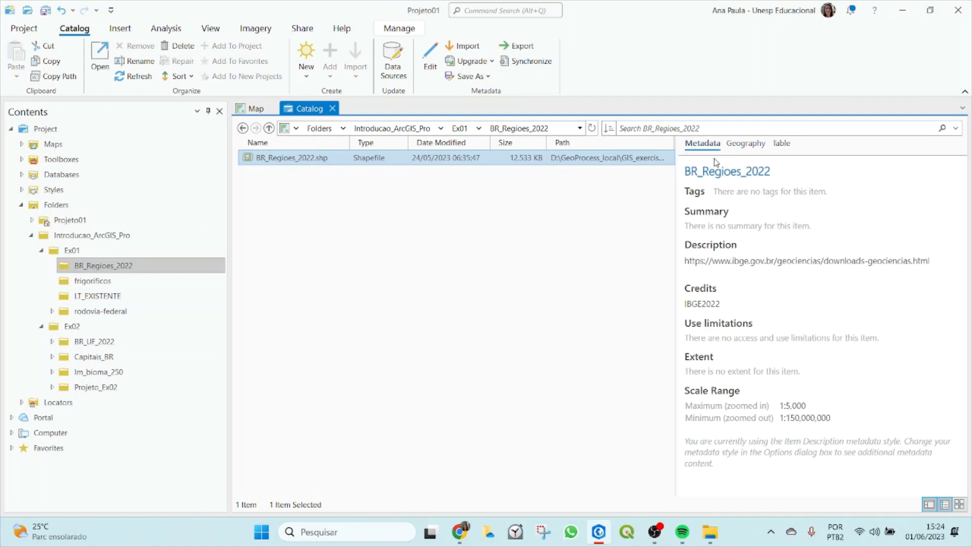
left_click(673, 198)
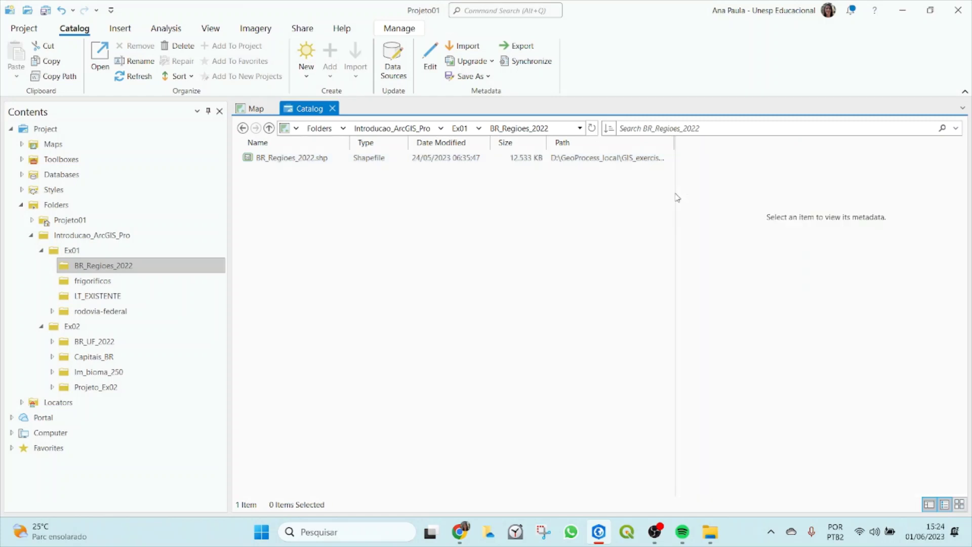
- Widen the details area by narrowing the file list, and show the metadata of BR_Regioes_2022.shp
left_click(660, 158)
left_click(673, 186)
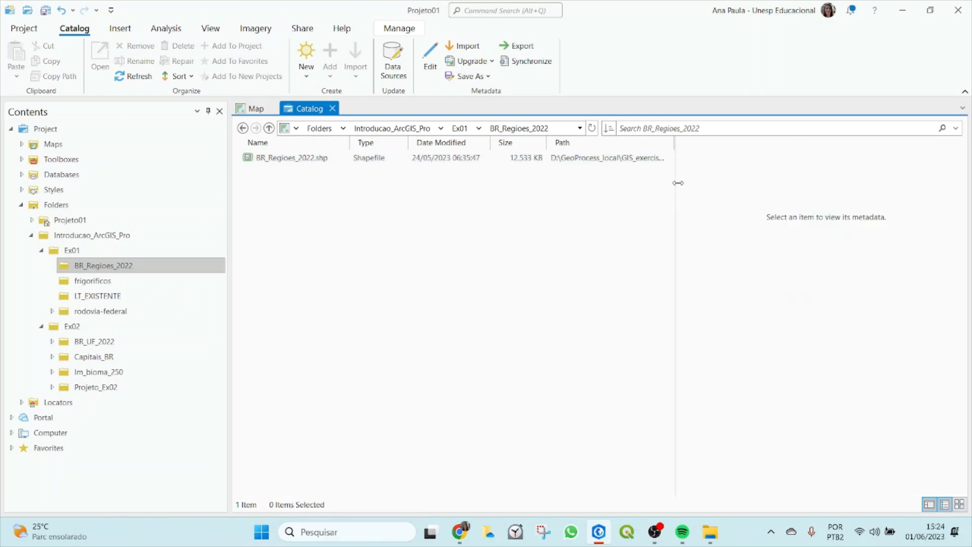
left_click(382, 154)
left_click(603, 172)
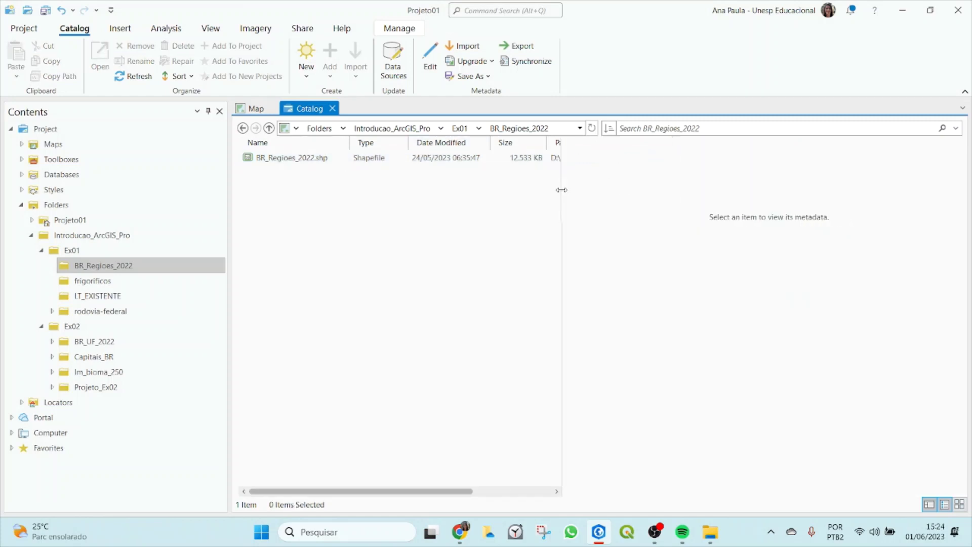
left_click(292, 160)
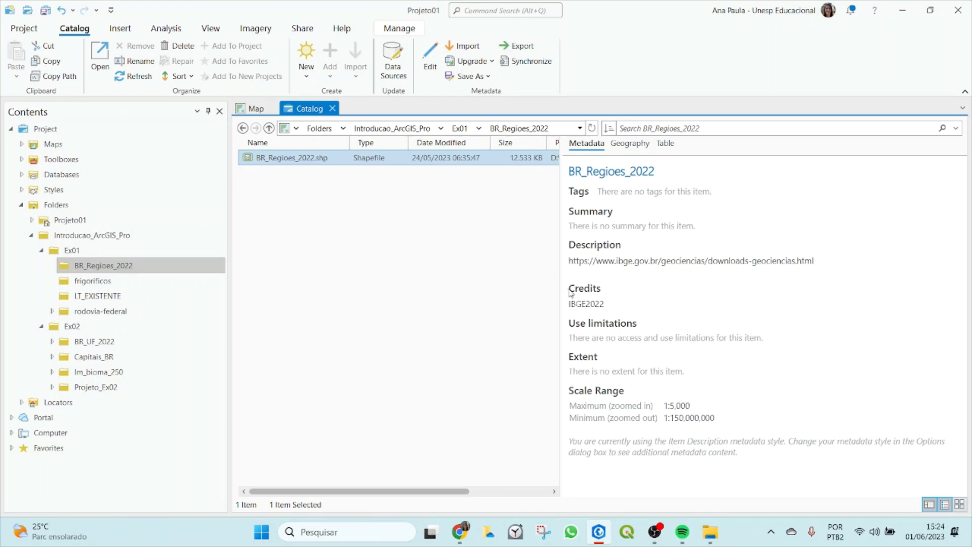
- Examine the credits and the description link in the BR_Regioes_2022 metadata
left_click_drag(570, 293, 607, 305)
left_click(569, 307)
left_click(629, 287)
left_click(653, 279)
left_click_drag(580, 261, 615, 262)
left_click(796, 262)
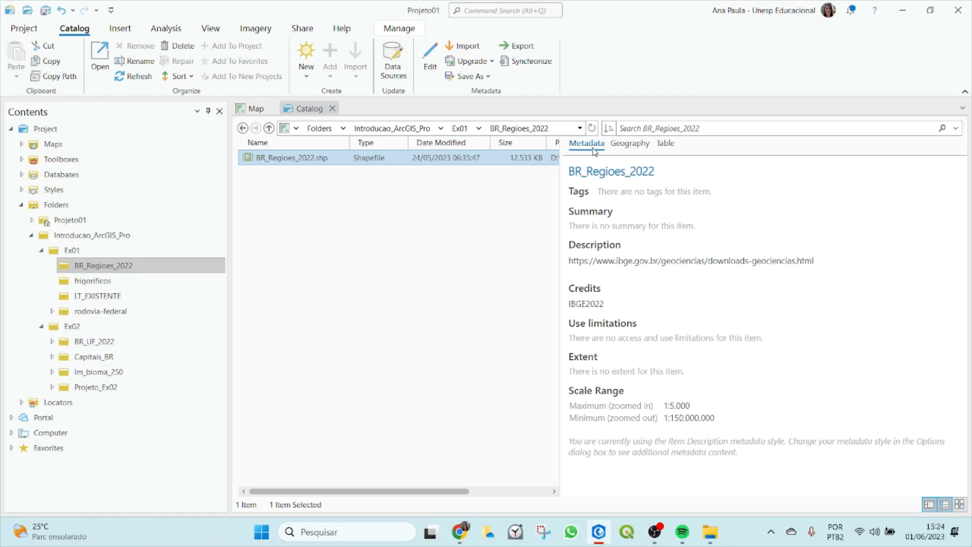
- Open the metadata of BR_Regioes_2022.shp for editing and shorten the title to BR_Regioes
right_click(275, 158)
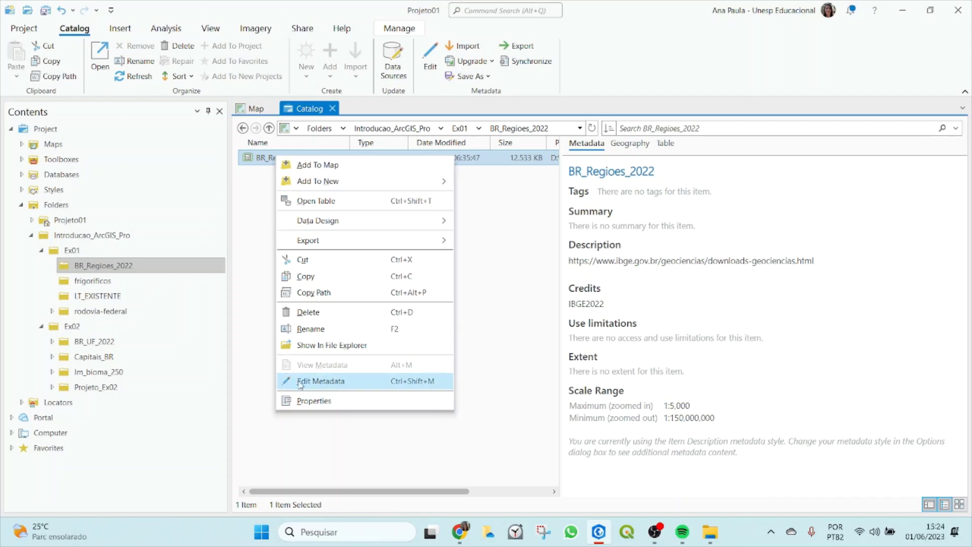
left_click(341, 389)
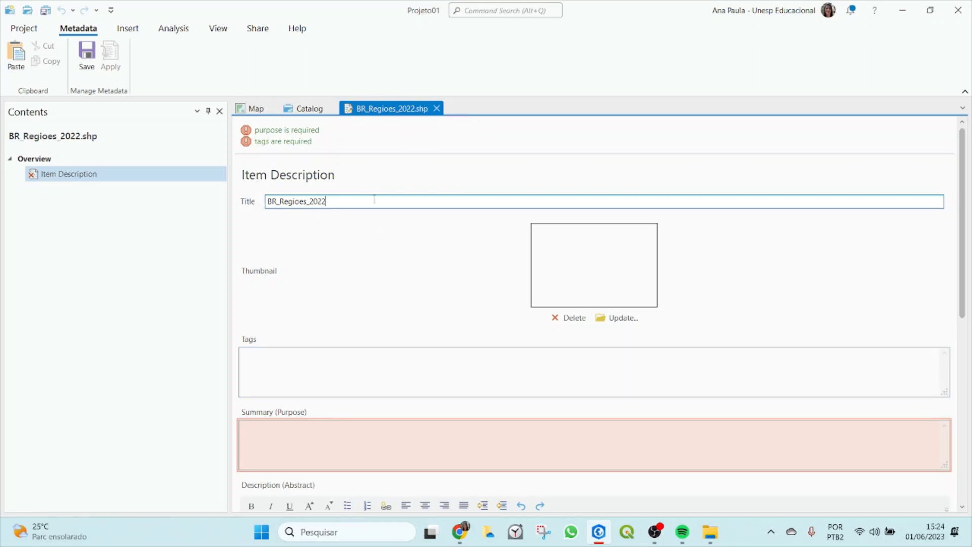
left_click_drag(338, 202, 245, 208)
left_click(349, 200)
left_click_drag(338, 198, 309, 200)
key("BackSpace")
- Change the Credits text in the item description to IBGE
scroll(371, 314, "down", 4)
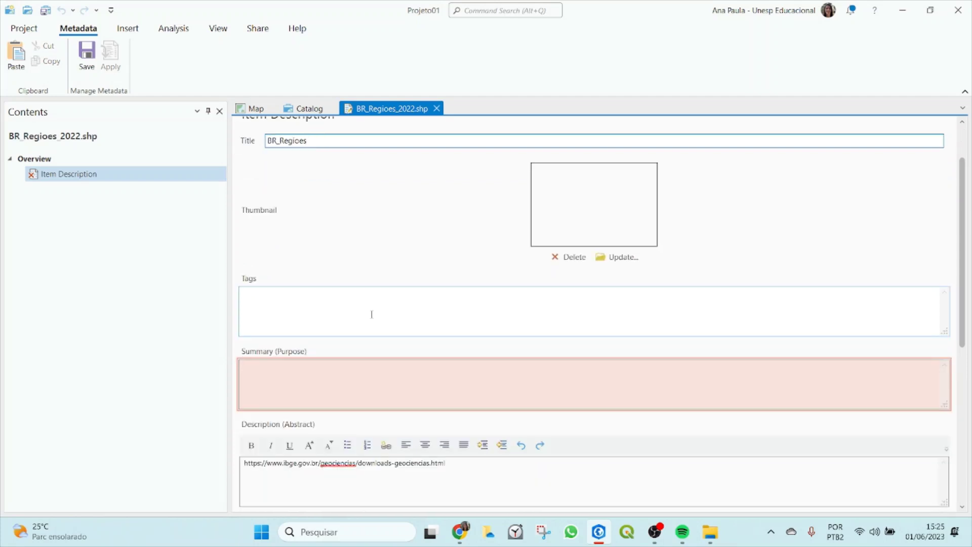
left_click(385, 310)
scroll(385, 310, "down", 2)
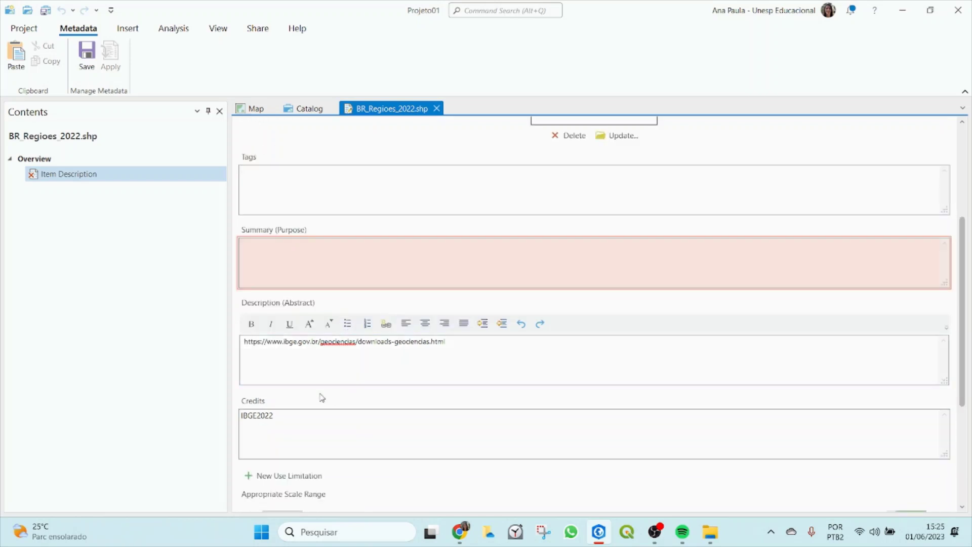
left_click(269, 416)
double_click(260, 414)
left_click(310, 413)
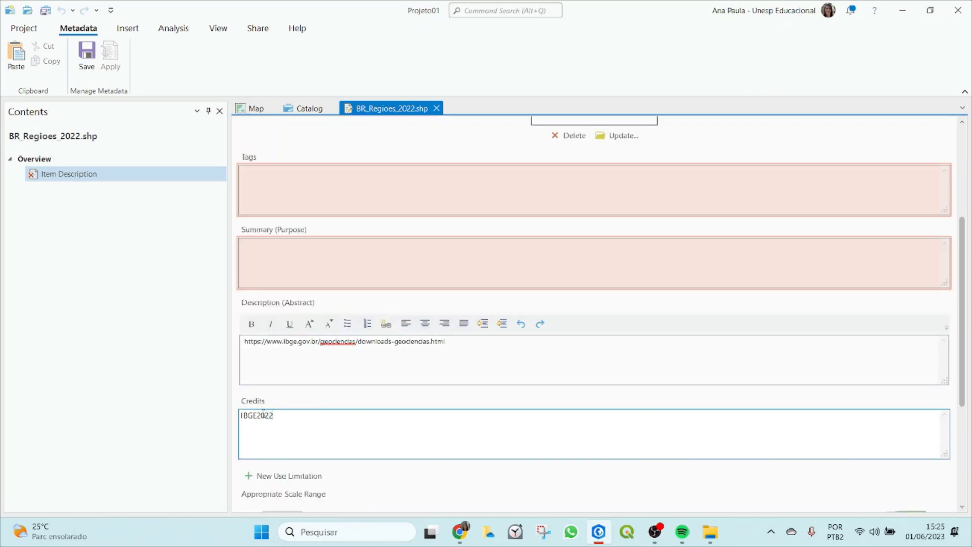
double_click(278, 413)
left_click(313, 417)
- Check the description link and enter "Ano 2022" as the Summary (Purpose) of the item
left_click(265, 354)
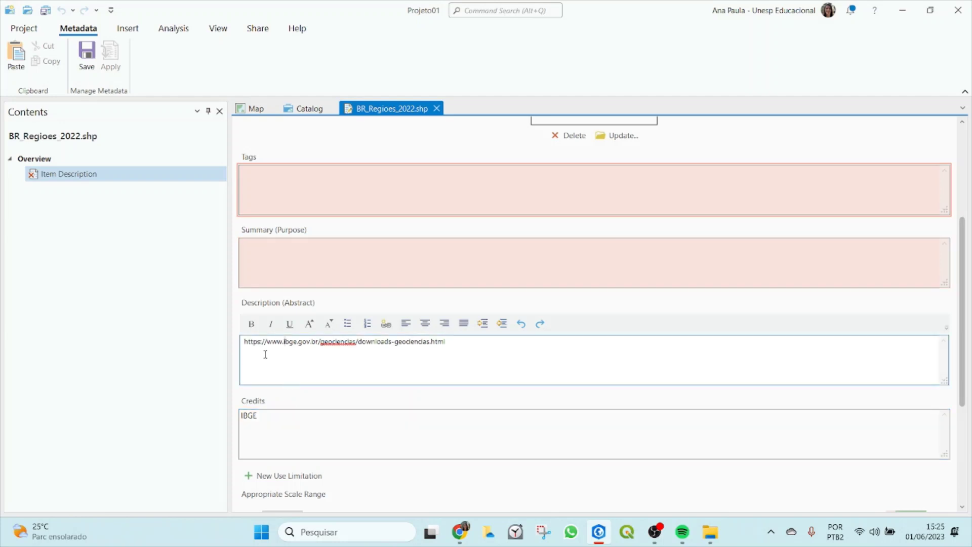
left_click_drag(244, 341, 499, 371)
left_click(467, 364)
scroll(462, 430, "down", 2)
scroll(462, 430, "up", 2)
left_click(327, 274)
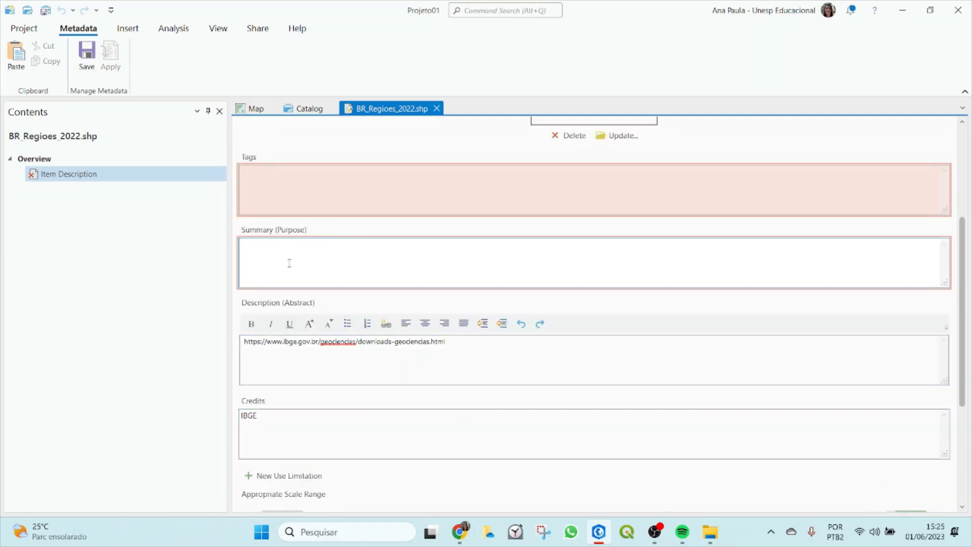
type("Ano 2022")
- Review the item description fields, save the metadata changes and close the metadata editor
scroll(375, 282, "up", 2)
scroll(375, 284, "down", 3)
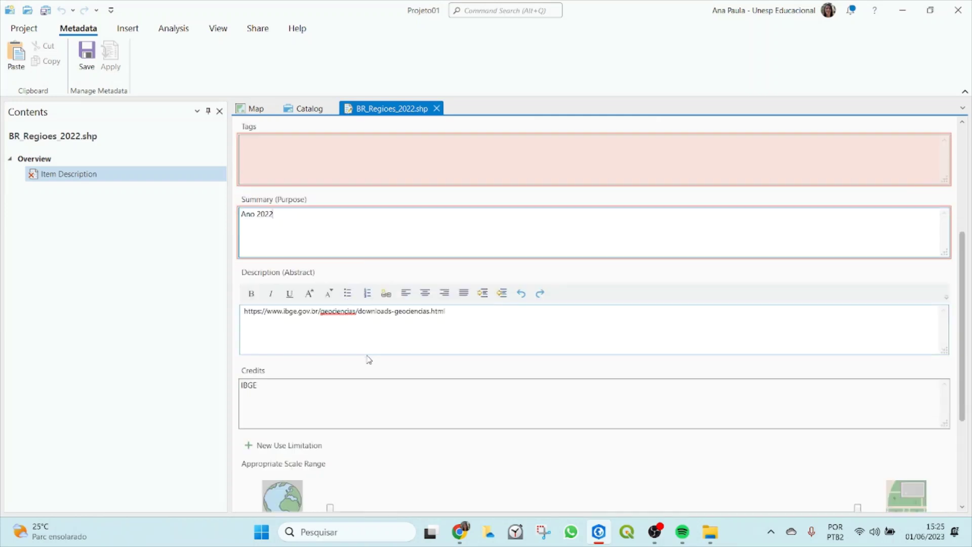
scroll(369, 359, "down", 1)
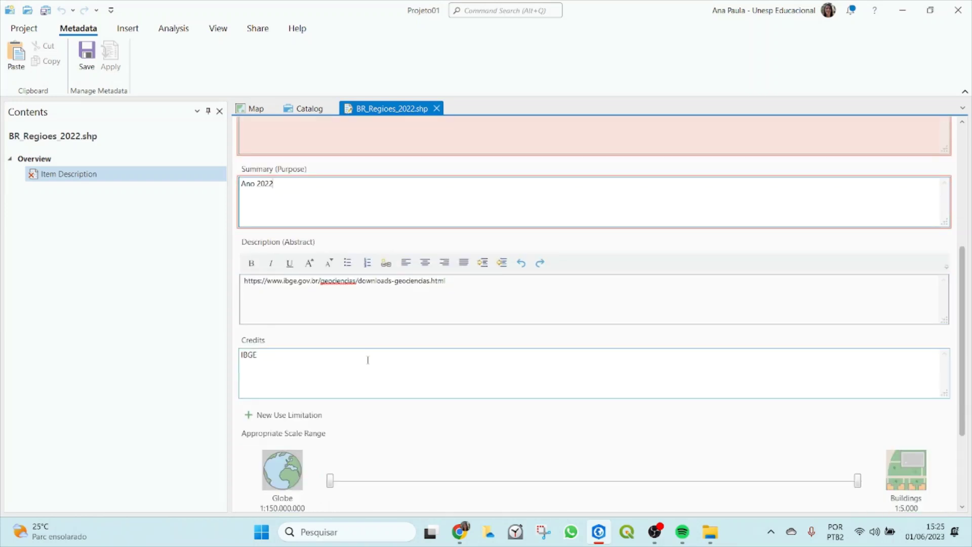
scroll(368, 360, "up", 8)
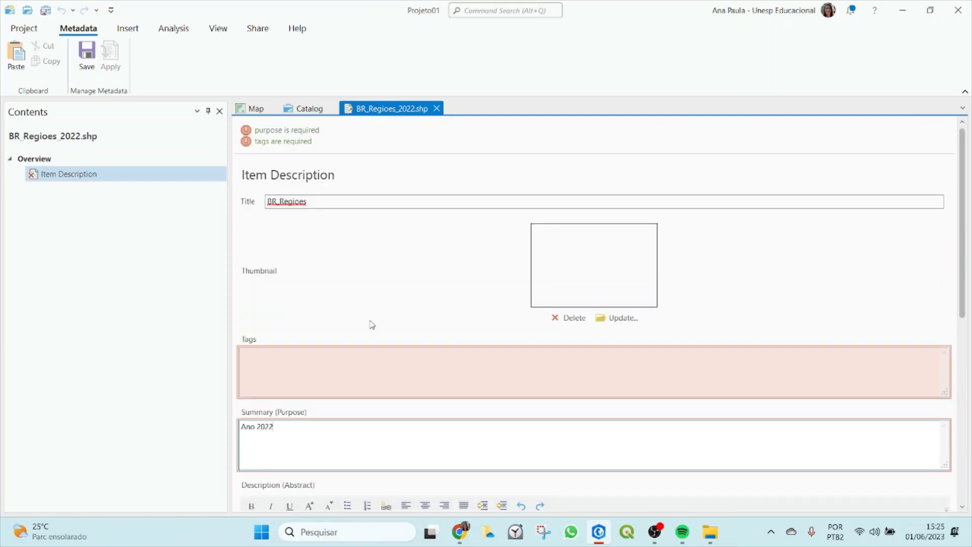
left_click(328, 199)
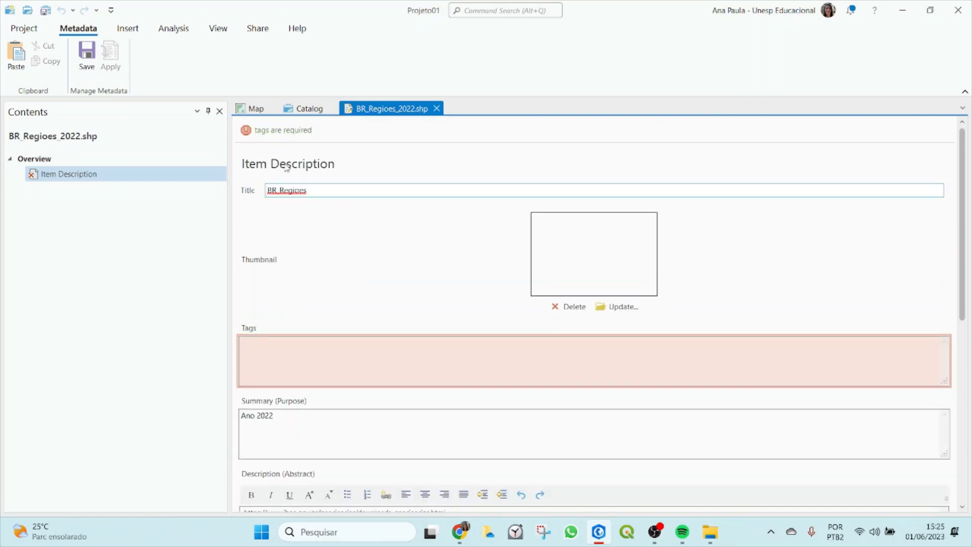
left_click(95, 57)
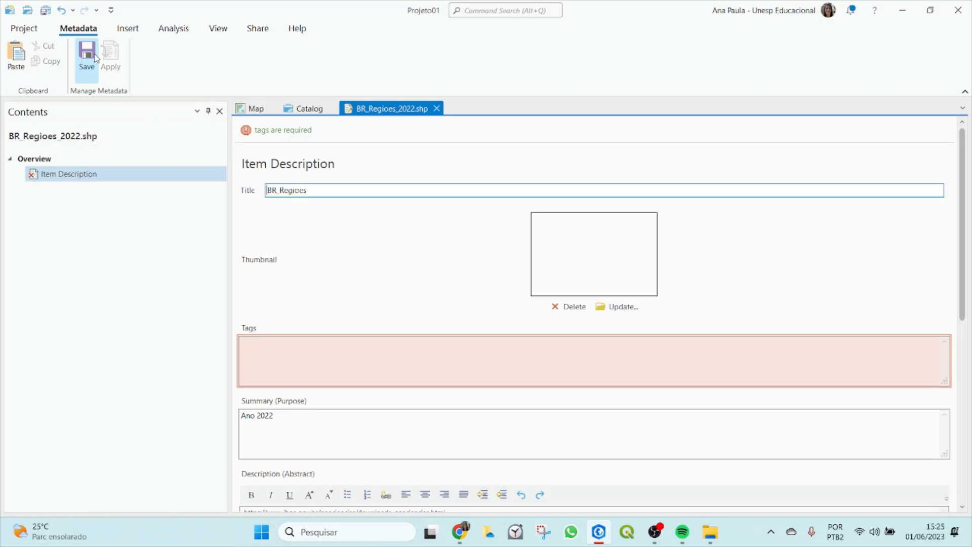
left_click(436, 109)
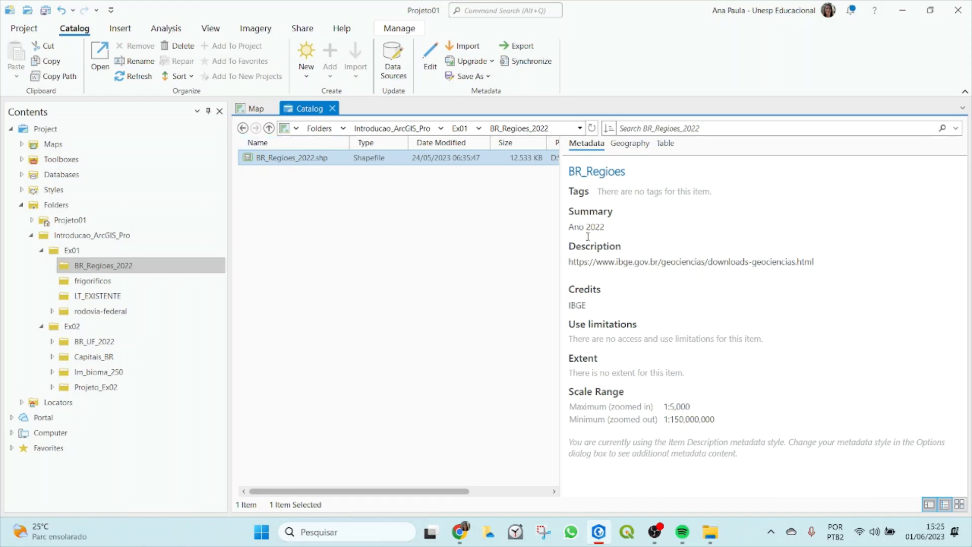
- Check the edited summary and title in the metadata of BR_Regioes_2022.shp
left_click_drag(572, 215, 613, 228)
left_click(573, 227)
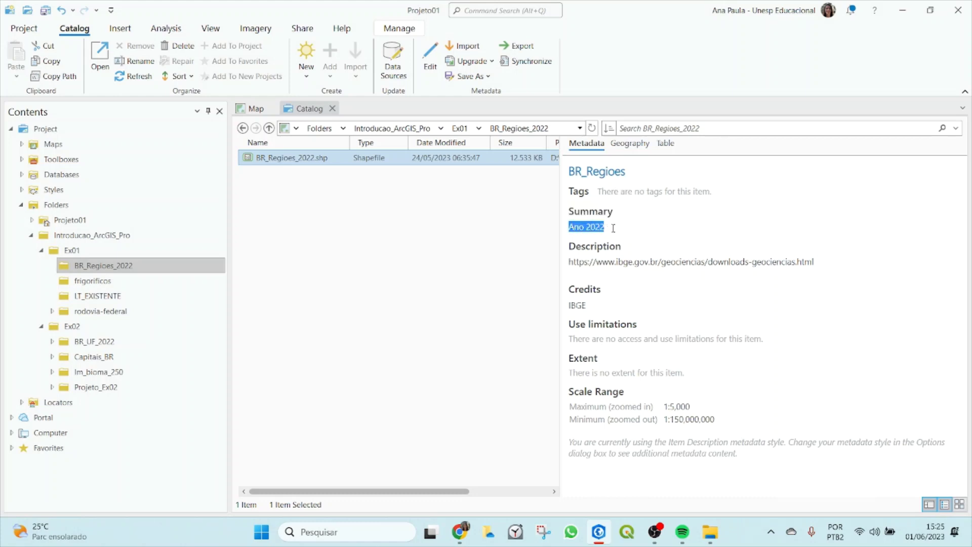
left_click(575, 185)
left_click_drag(569, 171, 630, 175)
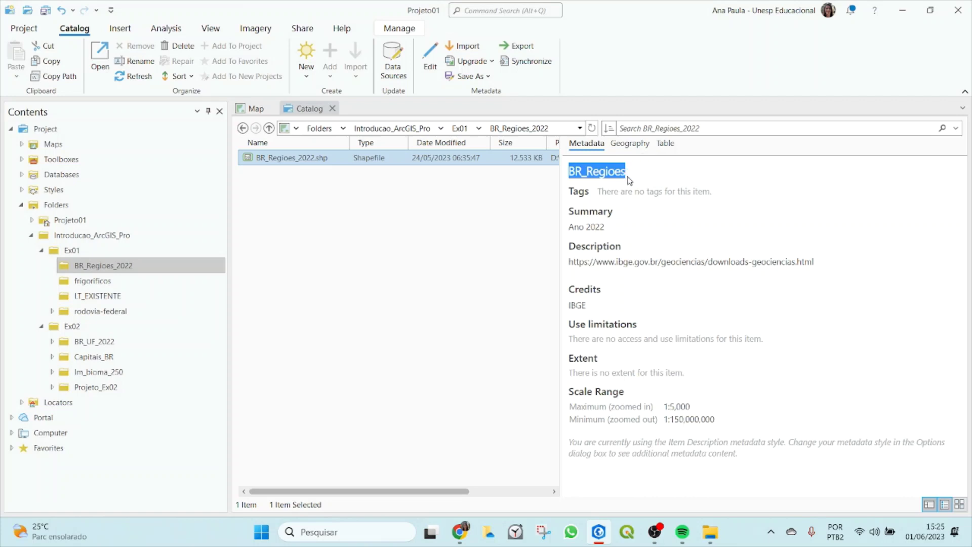
left_click(668, 186)
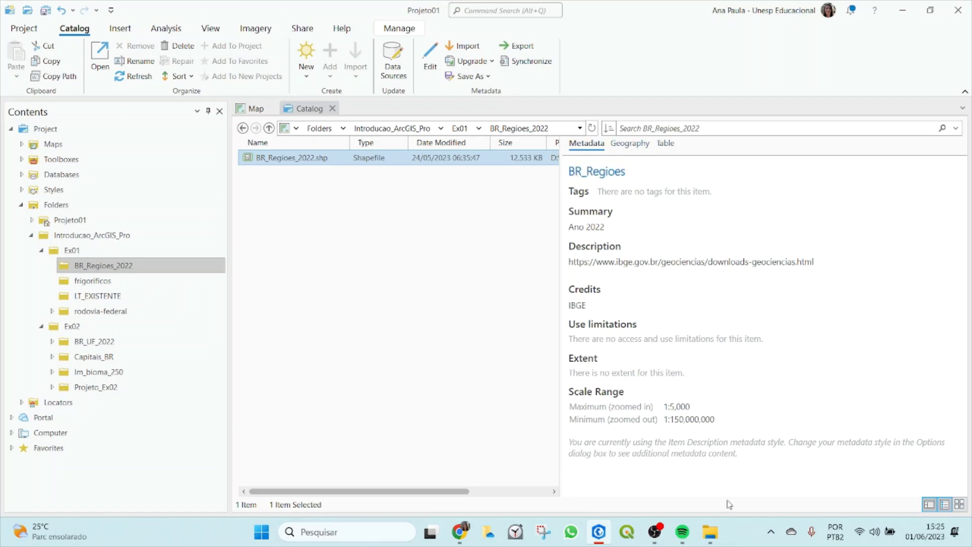
- Preview the geography of BR_Regioes_2022.shp in the Catalog view
right_click(298, 161)
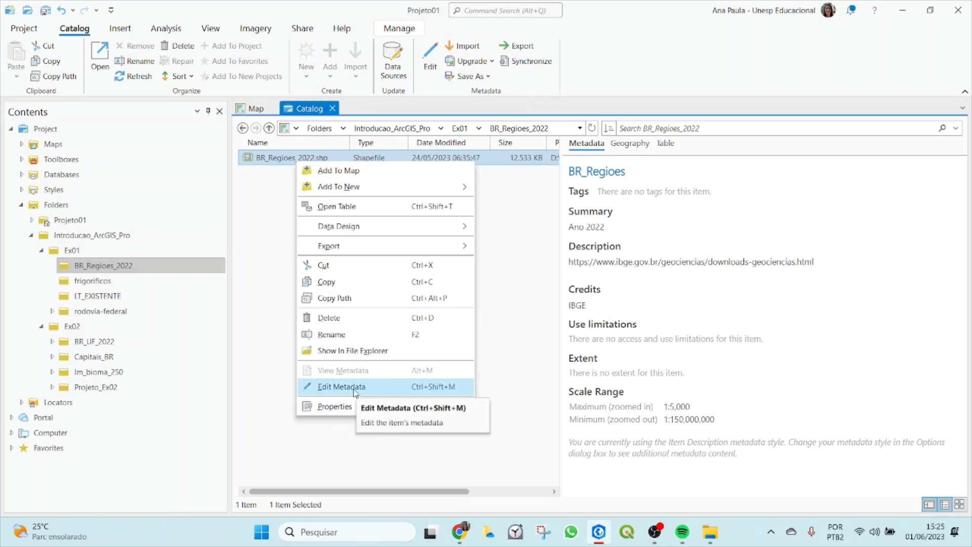
left_click(259, 361)
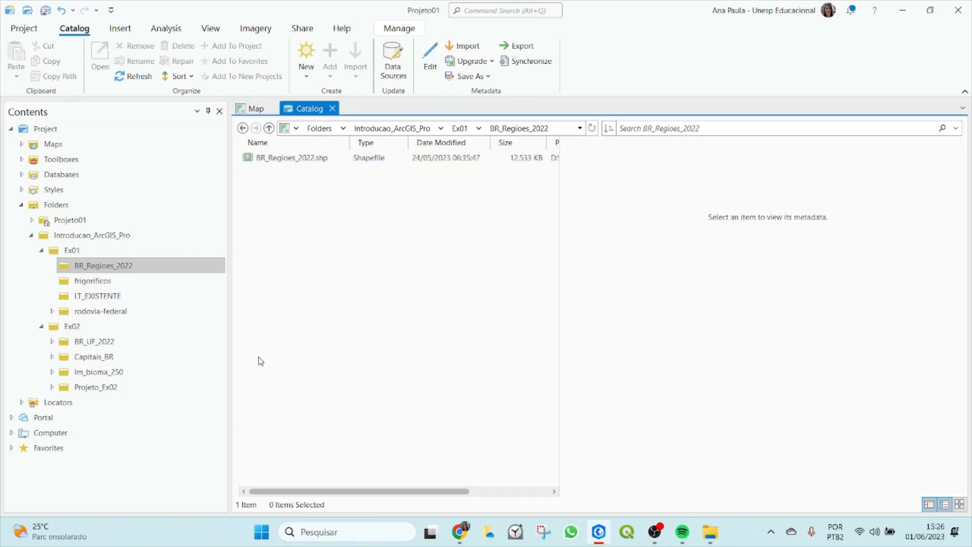
left_click(282, 159)
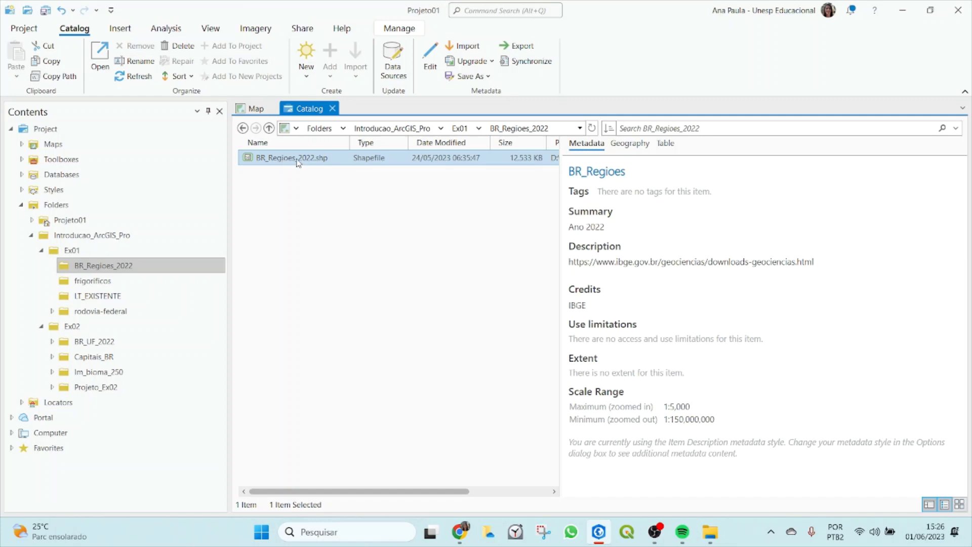
left_click(633, 149)
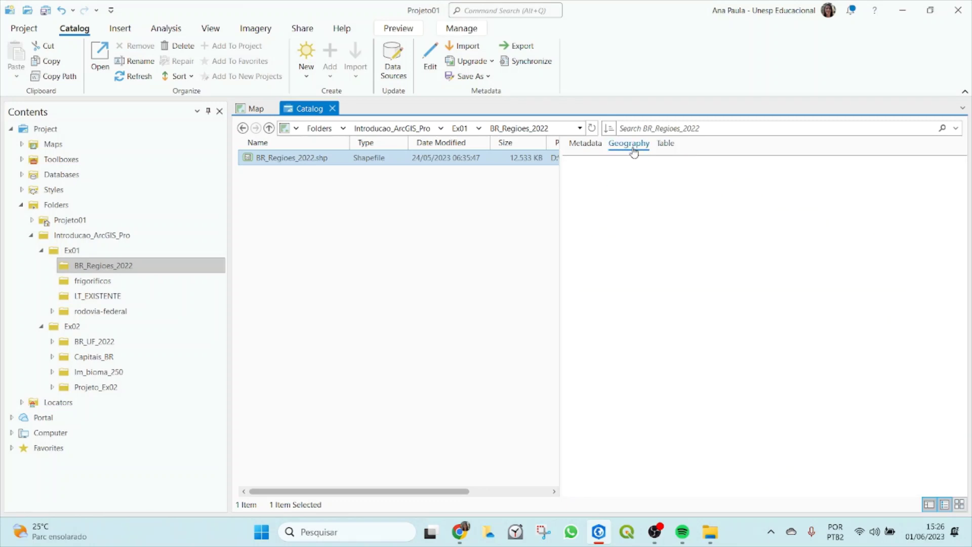
double_click(287, 159)
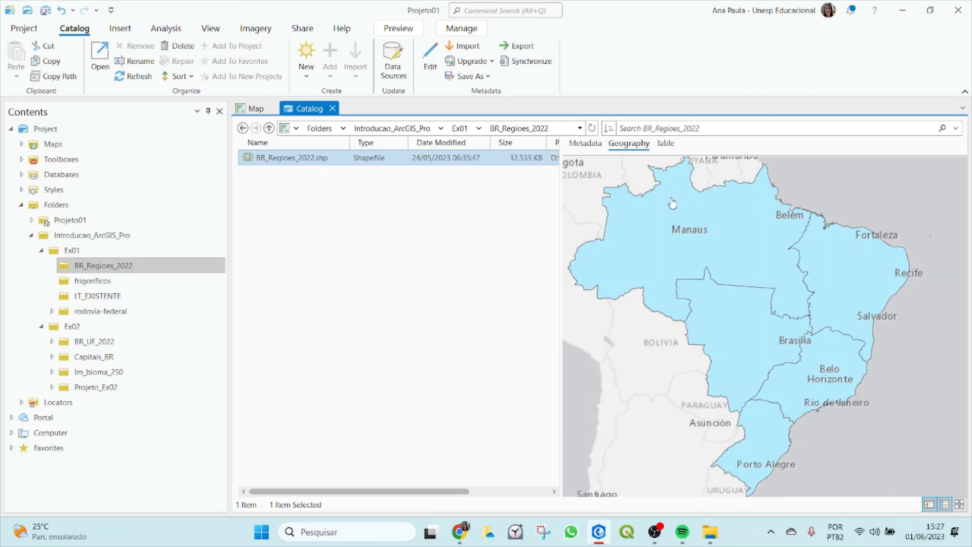
- Examine the attribute table of BR_Regioes_2022.shp and compare its records with the geography preview
left_click(666, 145)
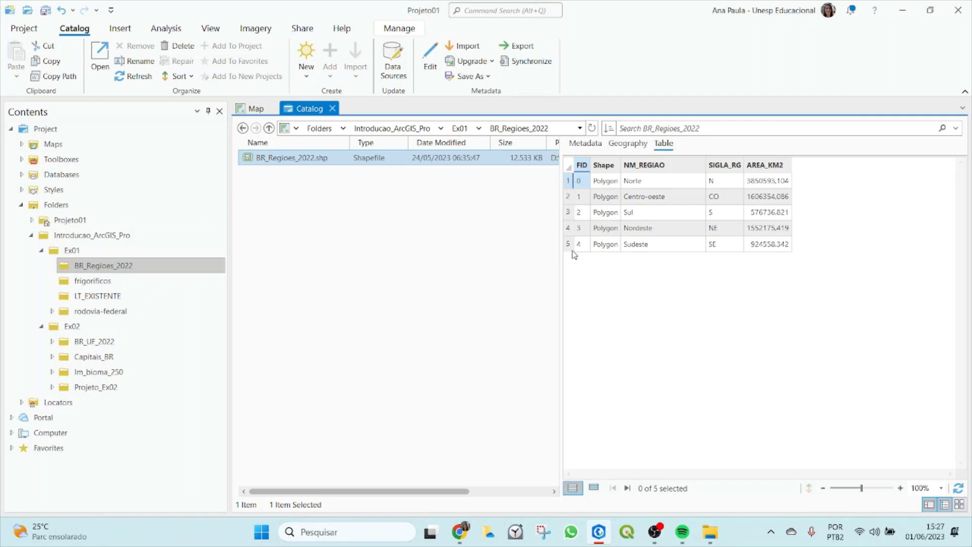
left_click(628, 145)
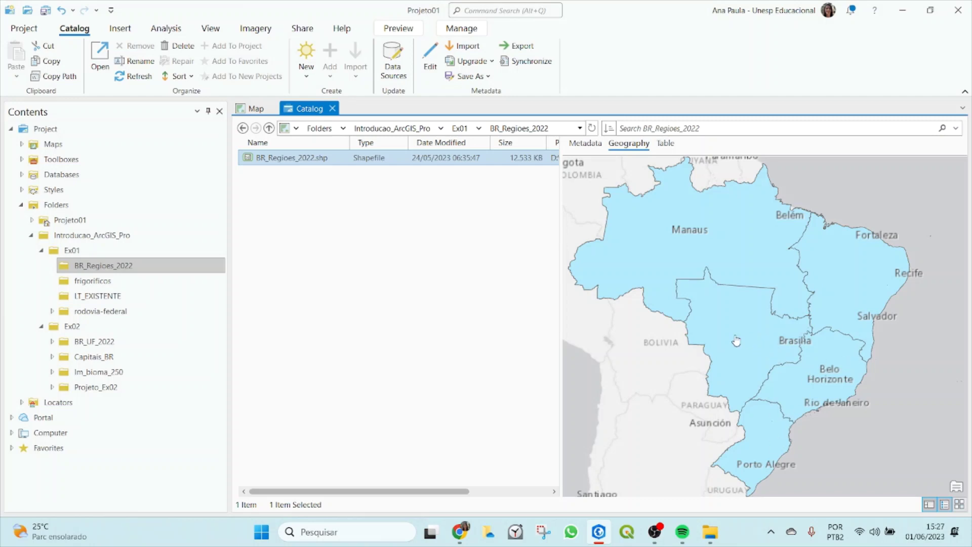
left_click(669, 144)
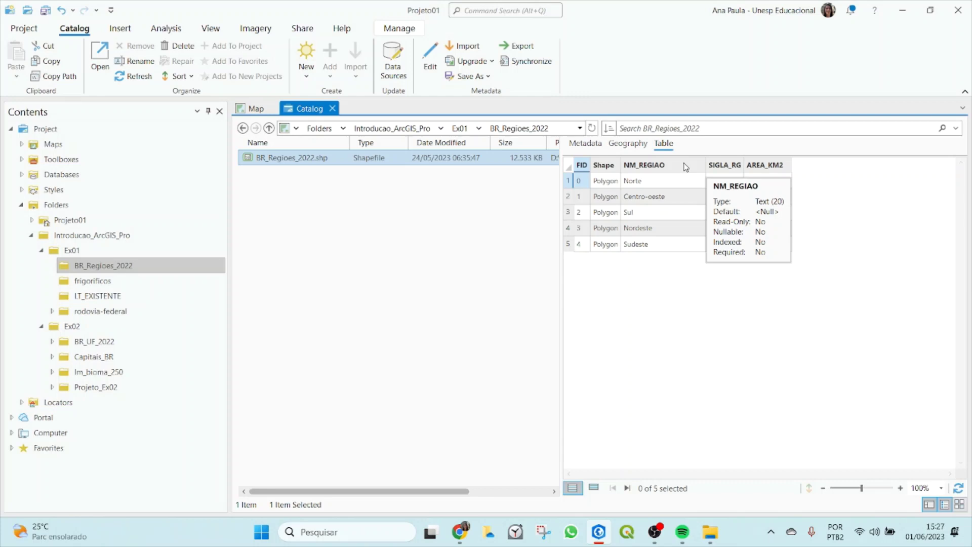
- Open the Fields design view of BR_Regioes_2022.shp, examine its field names and data types, and close it
left_click(294, 171)
left_click(268, 159)
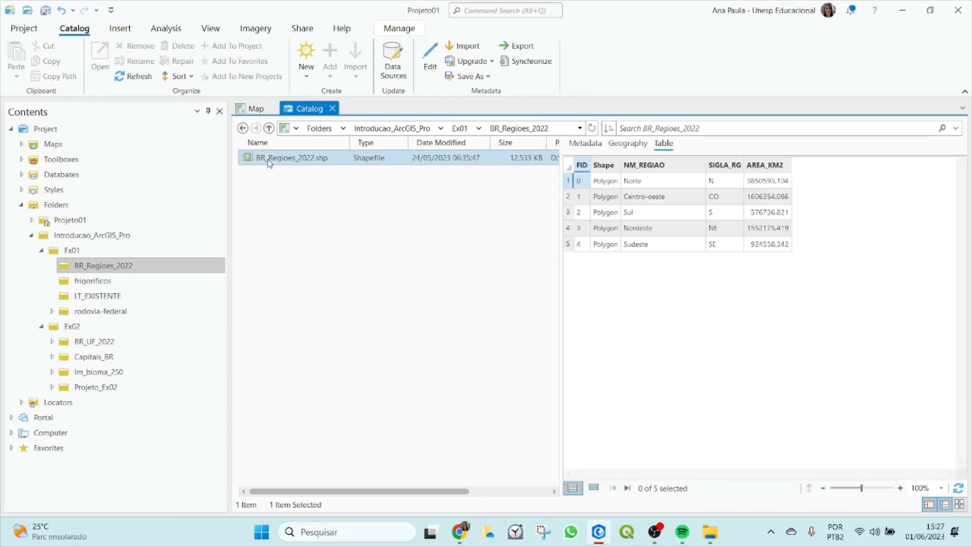
right_click(269, 160)
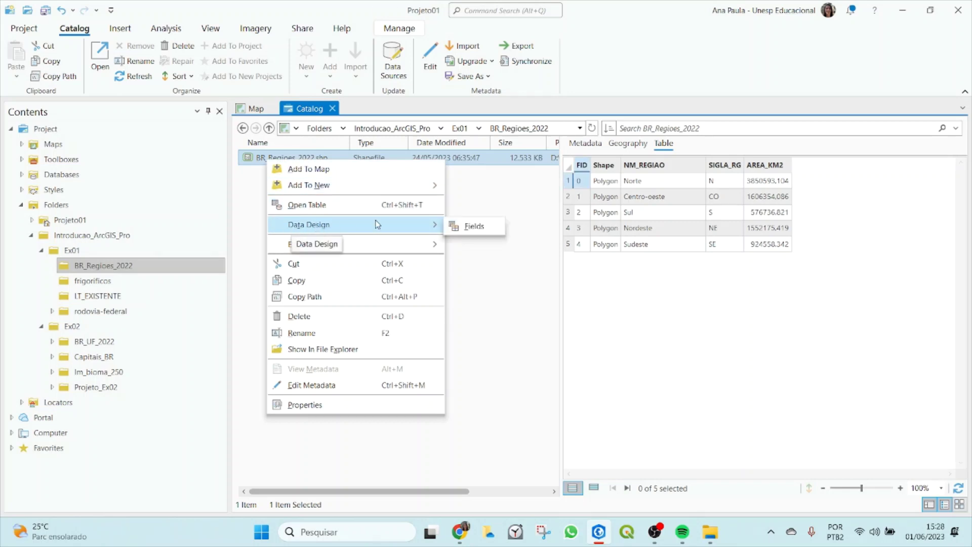
left_click(476, 228)
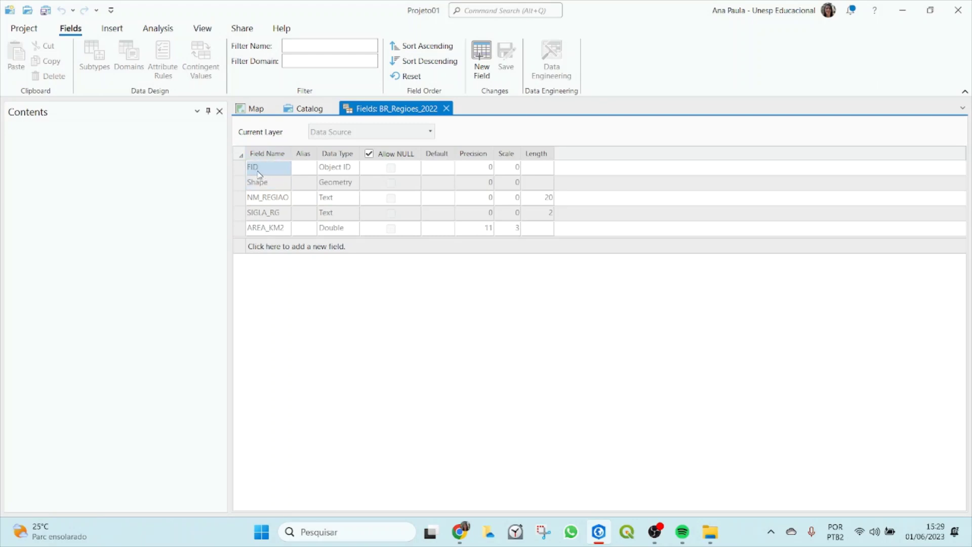
left_click_drag(257, 173, 256, 175)
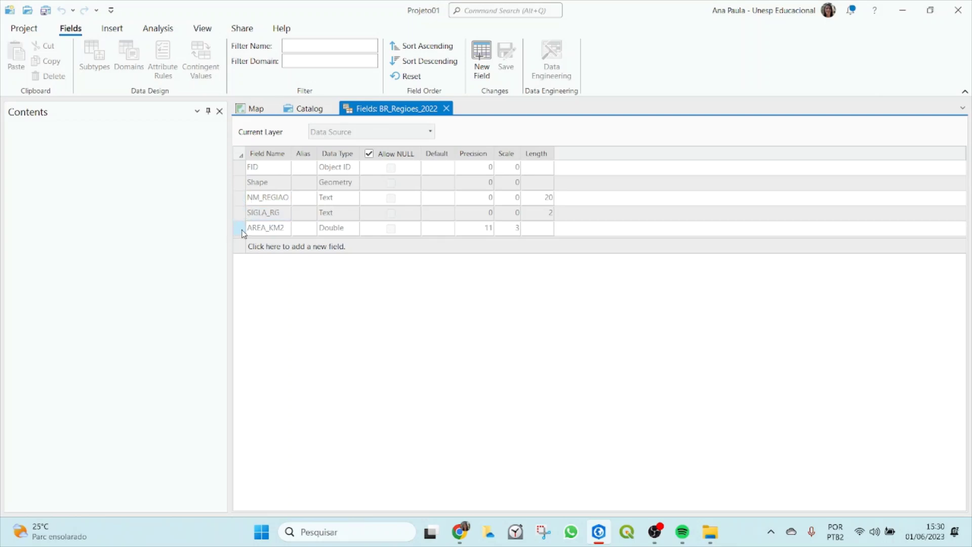
left_click(446, 108)
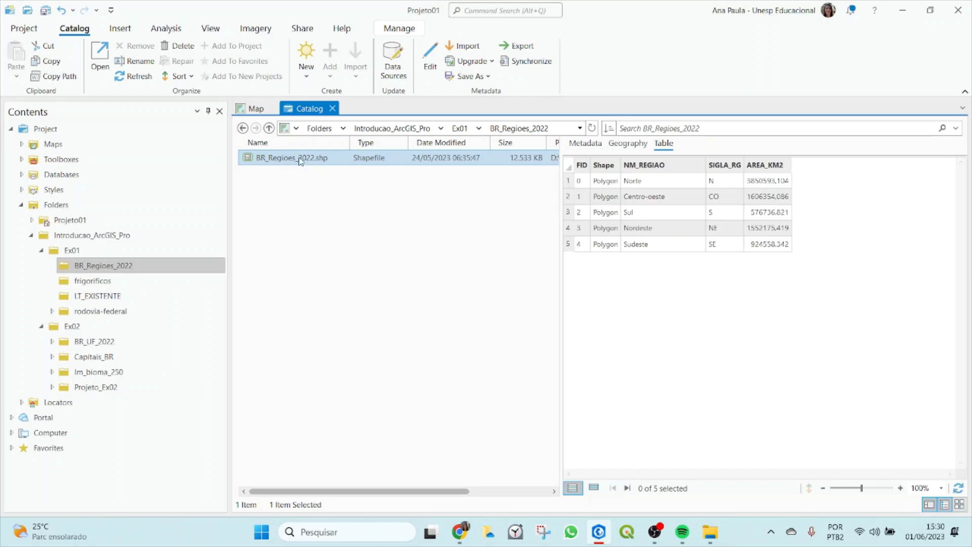
- Open the frigorificos folder in Ex01 and view the attribute table of frigorificos.shp
left_click(120, 269)
left_click(101, 280)
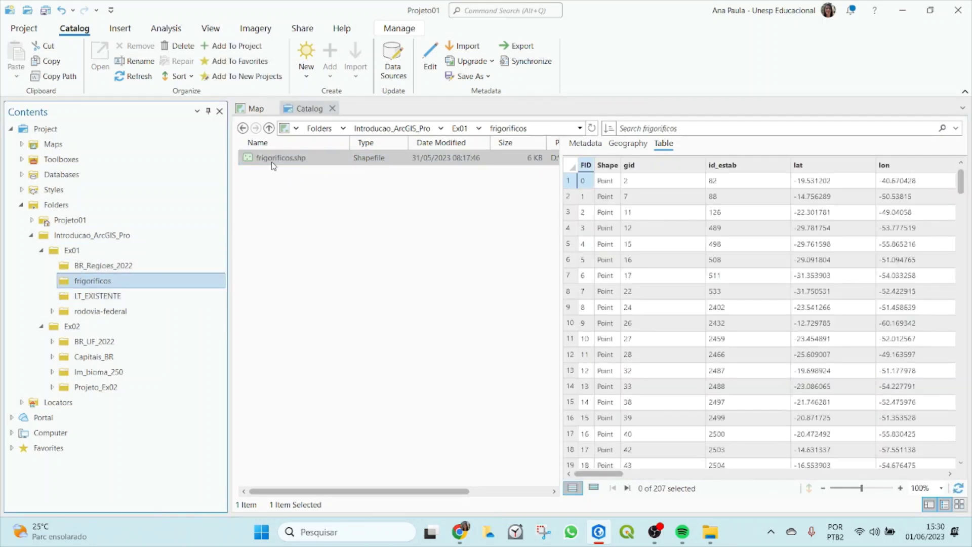
left_click(280, 161)
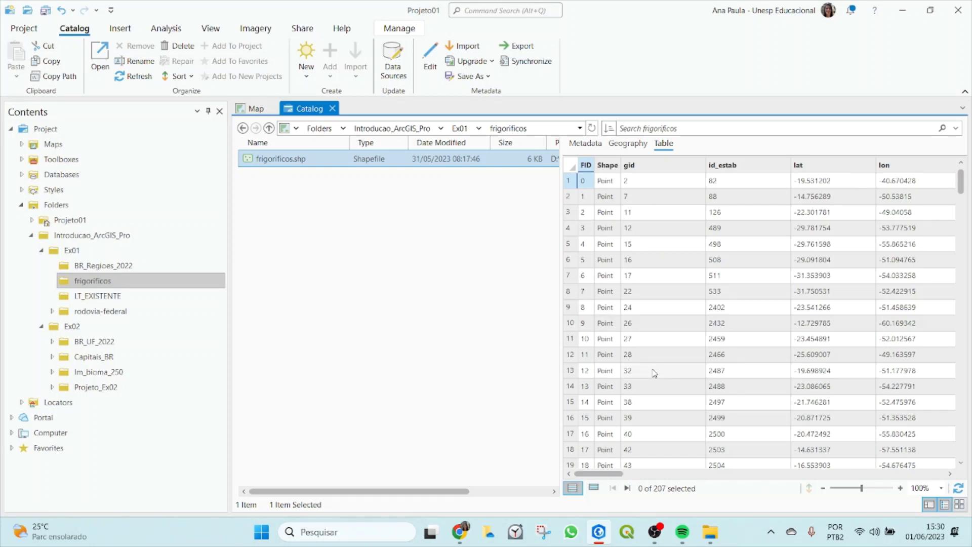
- Examine the frigorificos.shp attribute table through to its last records and preview the shapefile's geography
scroll(651, 371, "down", 2)
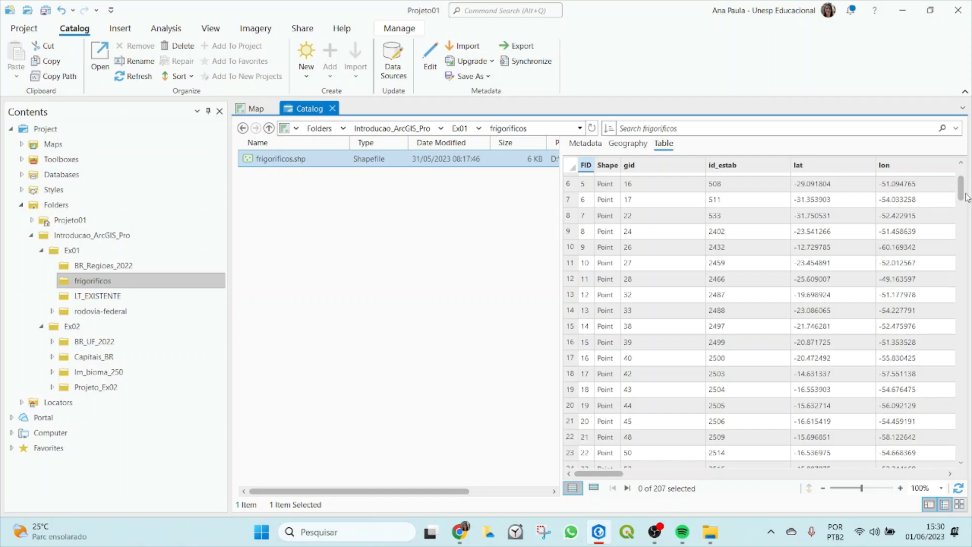
left_click_drag(962, 195, 966, 460)
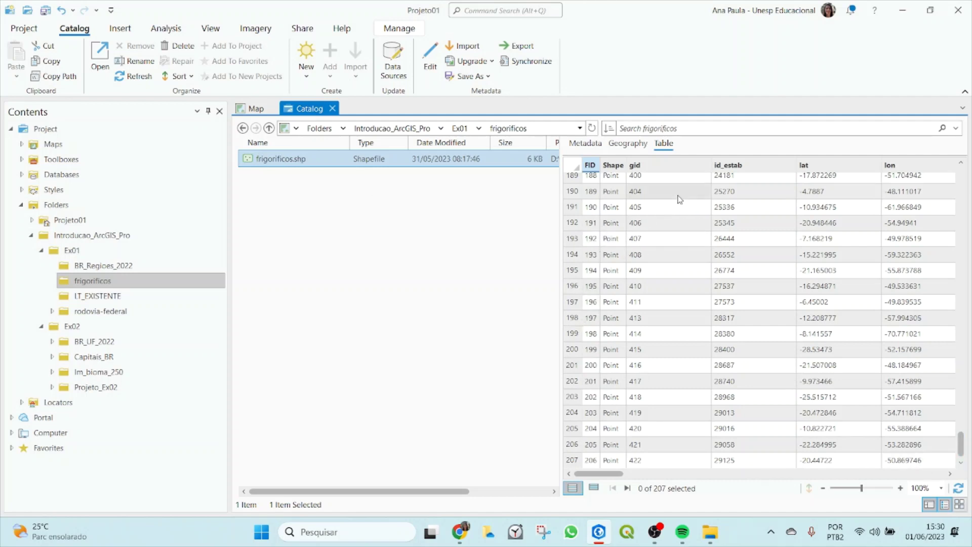
left_click(633, 145)
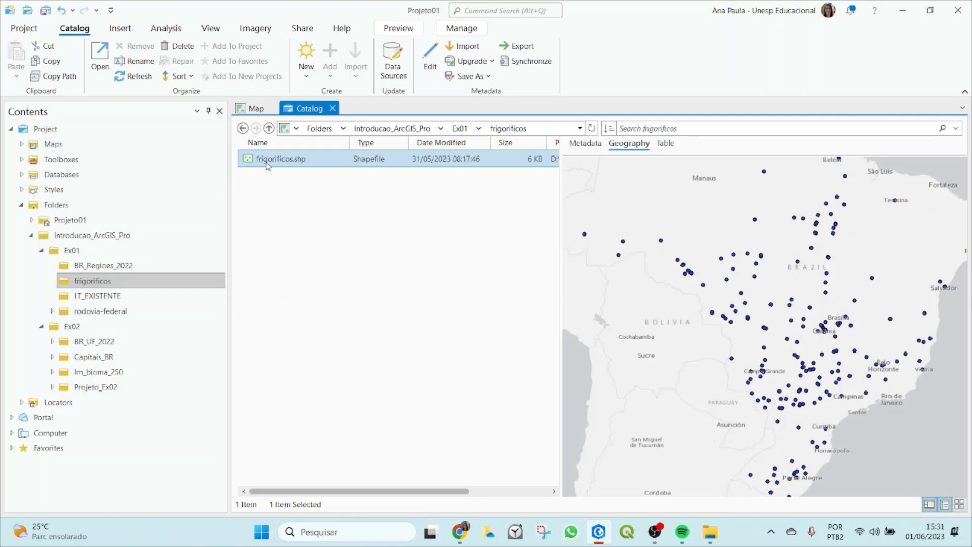
- Open the Fields design view of frigorificos.shp, examine all its field names, data types and lengths, and close it
right_click(291, 162)
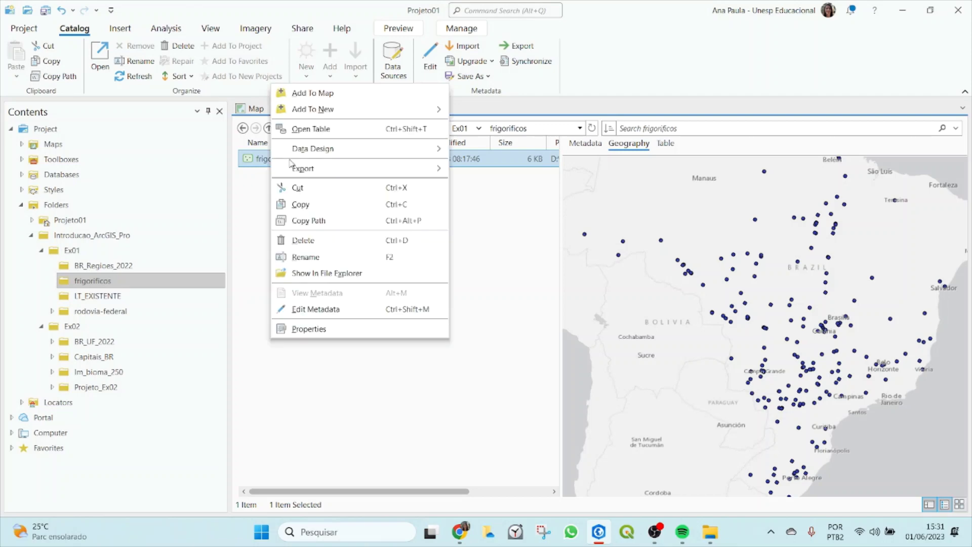
mouse_move(388, 152)
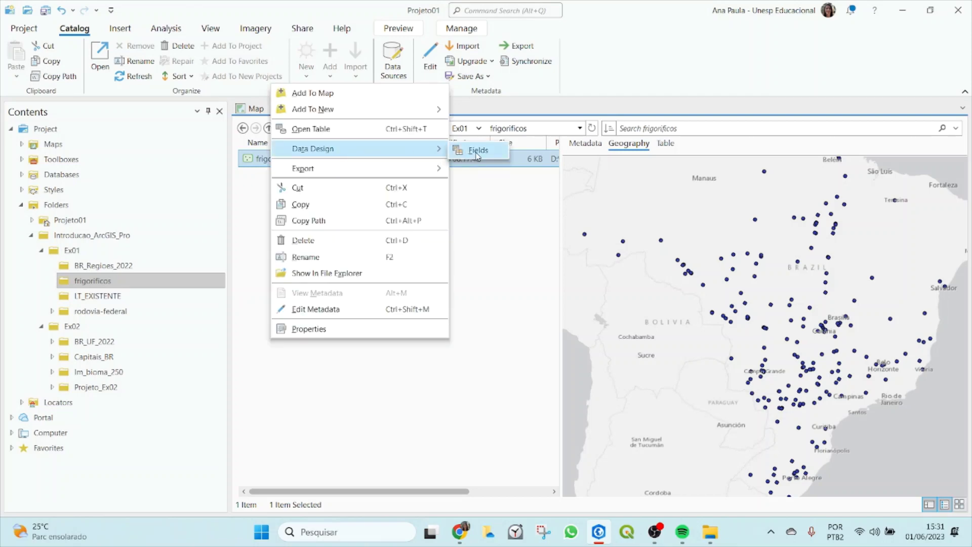
left_click(483, 158)
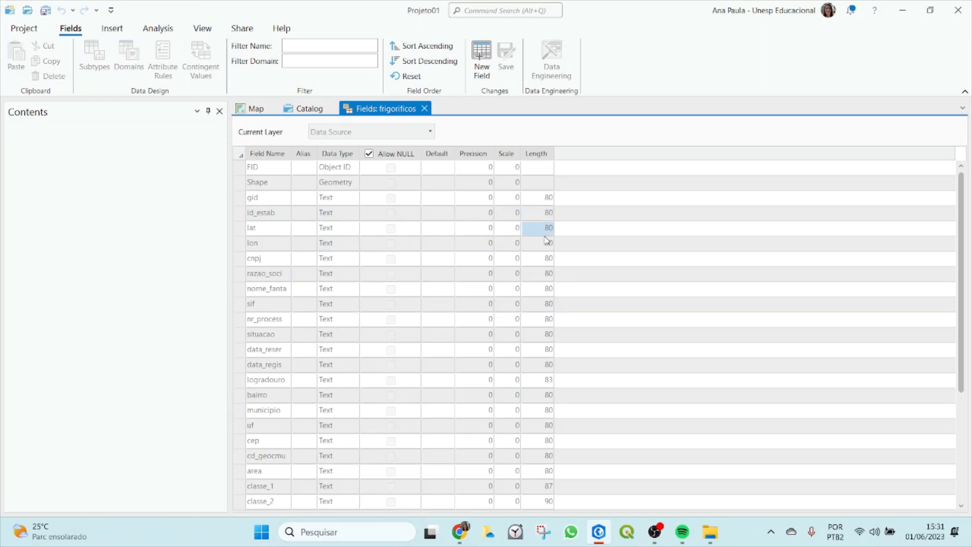
scroll(552, 350, "down", 4)
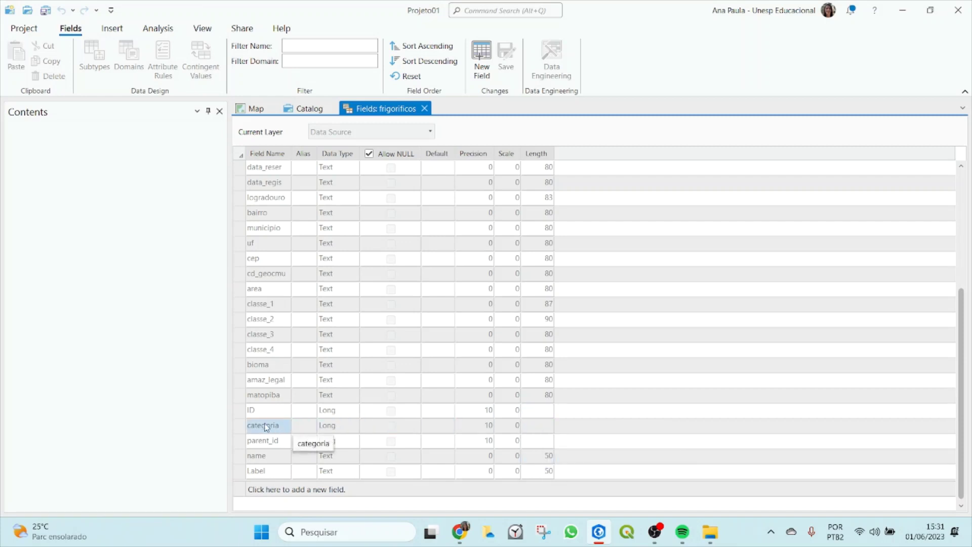
left_click(424, 108)
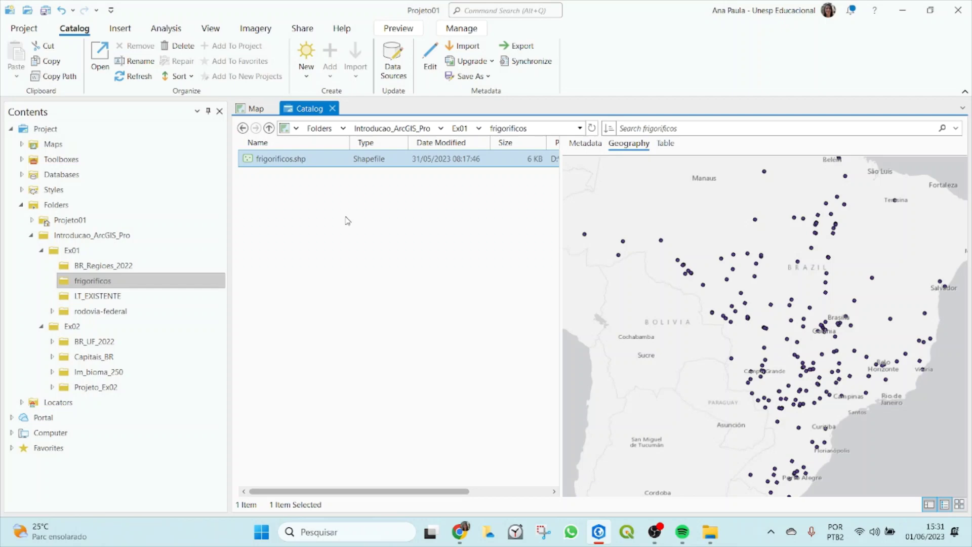
- Compare the details and tiles displays of the frigorificos folder's contents, leaving the Catalog view showing tiles
left_click(959, 505)
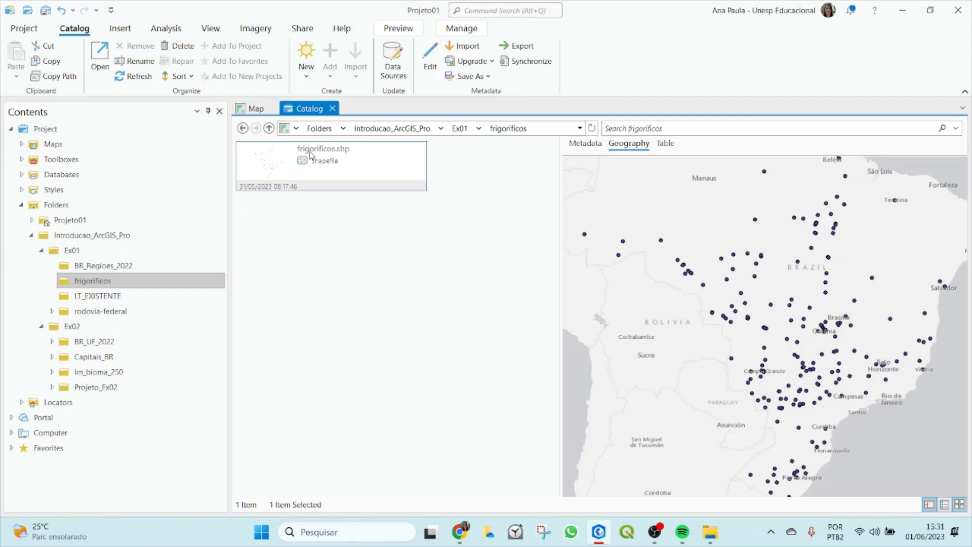
mouse_move(331, 151)
left_click(945, 504)
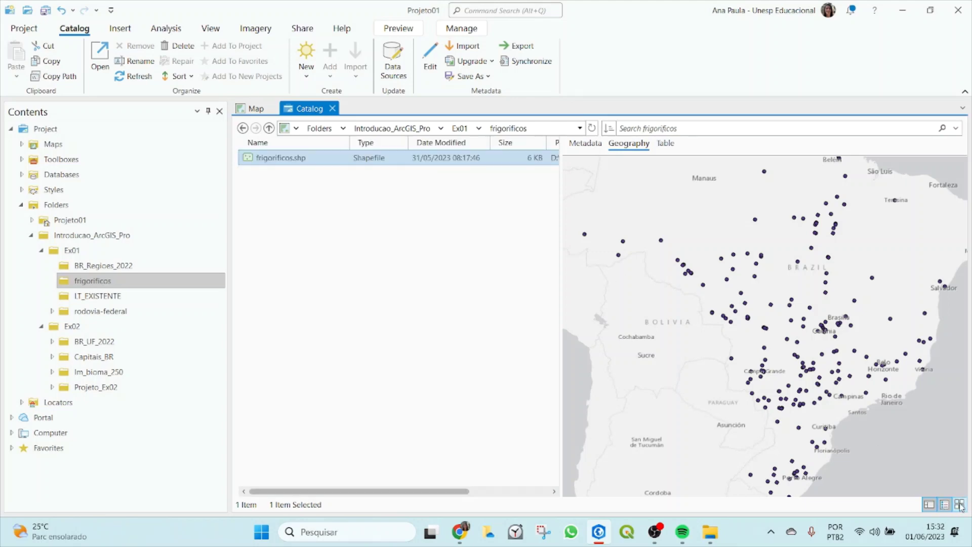
left_click(959, 504)
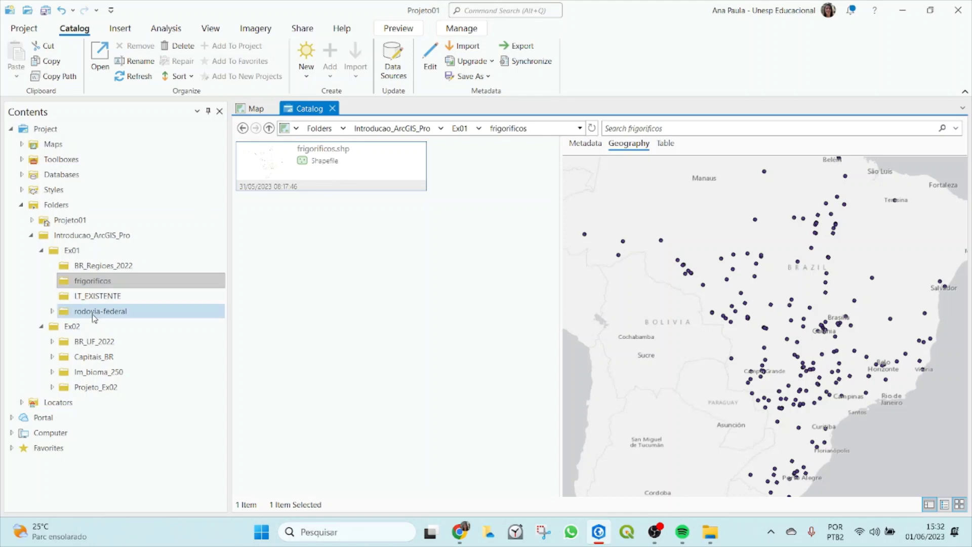
- Check the BR_Regioes_2022 folder's tile, and inspect the geography and attribute table of rodovia-federal.shp in the rodovia-federal folder
left_click(83, 268)
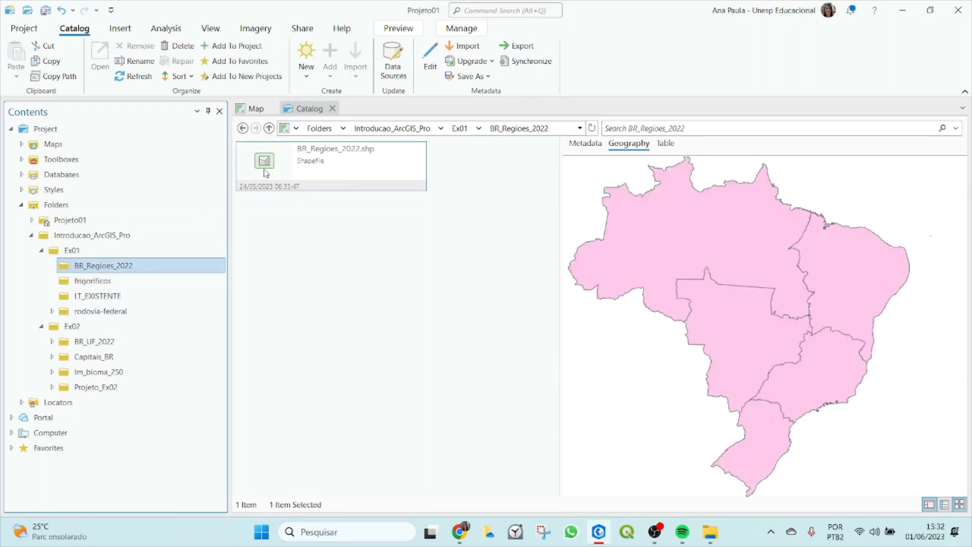
left_click(99, 311)
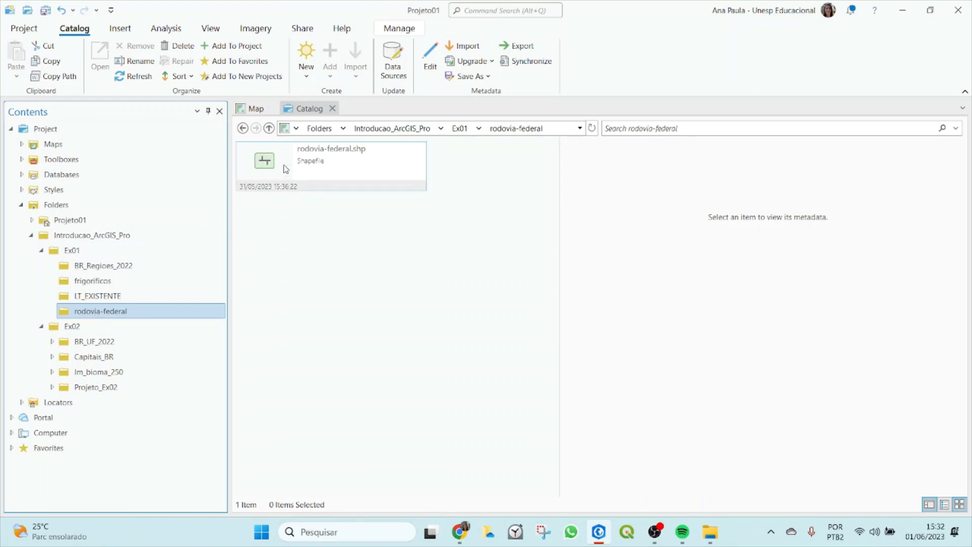
left_click(271, 168)
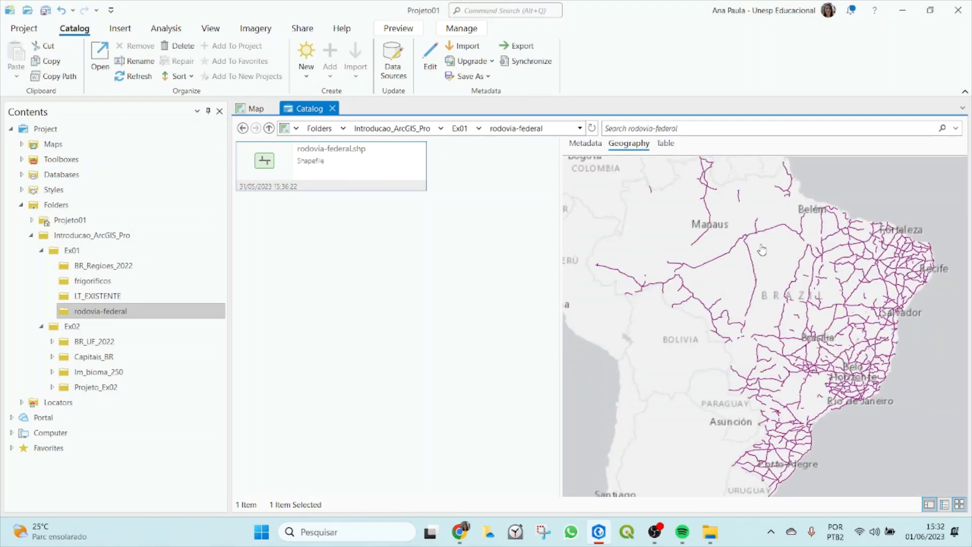
left_click(665, 143)
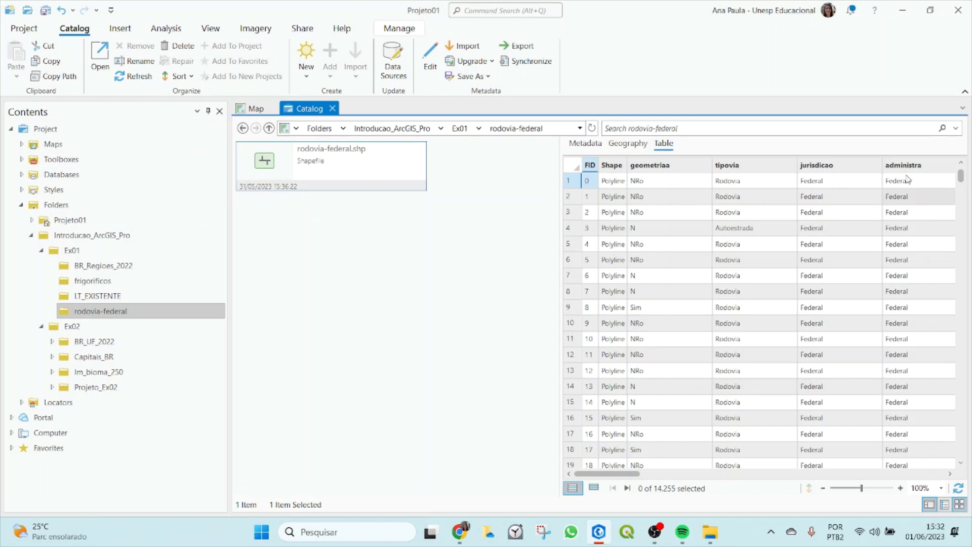
left_click(629, 144)
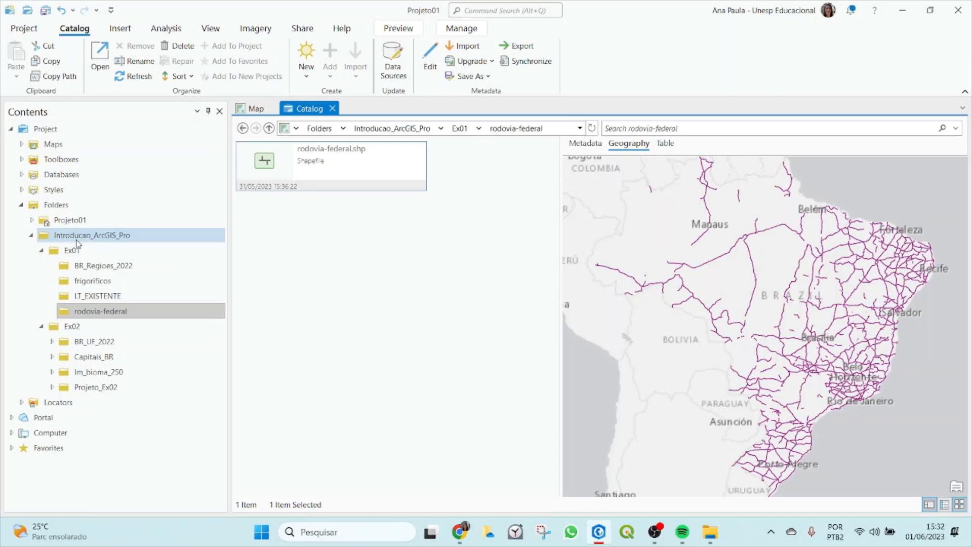
- Collapse the Ex01, Ex02 and Introducao_ArcGIS_Pro folders in the project's folder tree
left_click(42, 250)
left_click(282, 154)
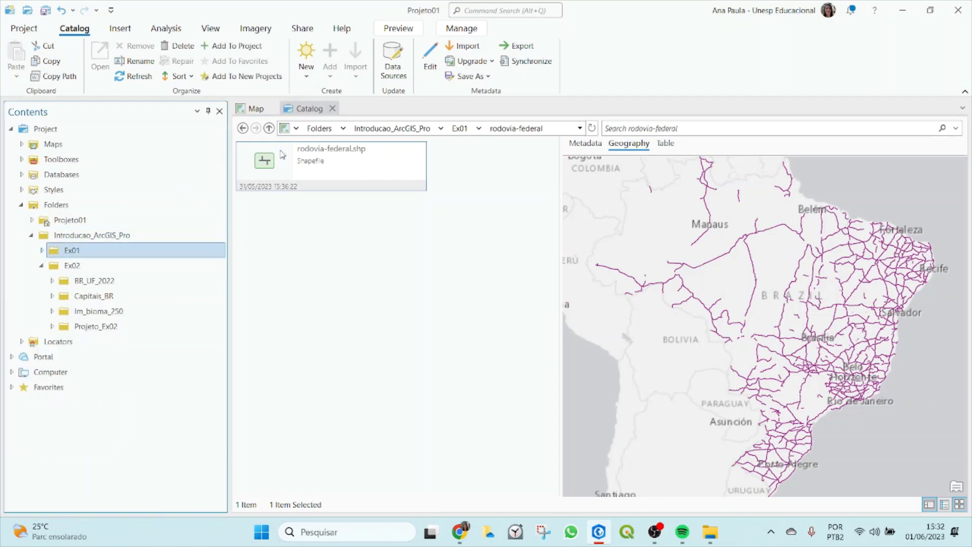
left_click(318, 254)
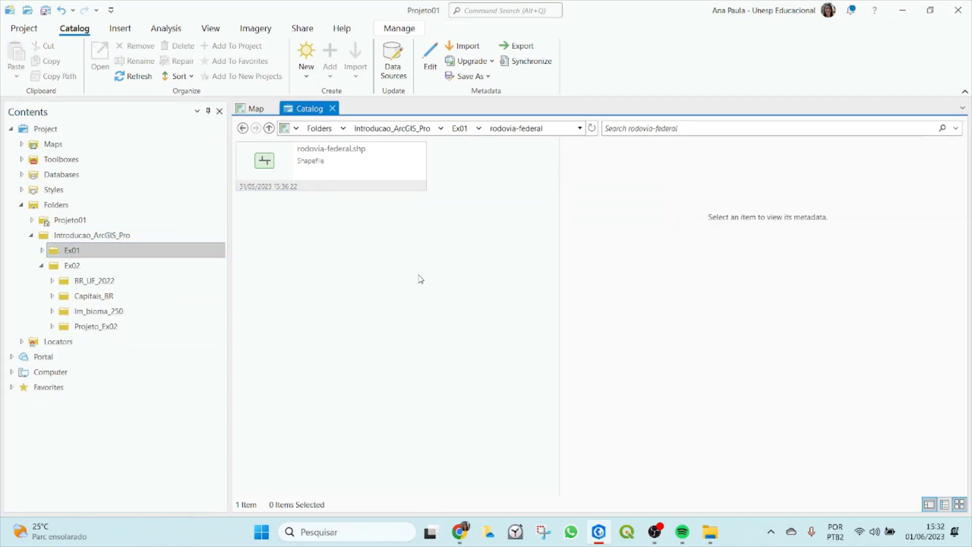
left_click(41, 266)
left_click(42, 237)
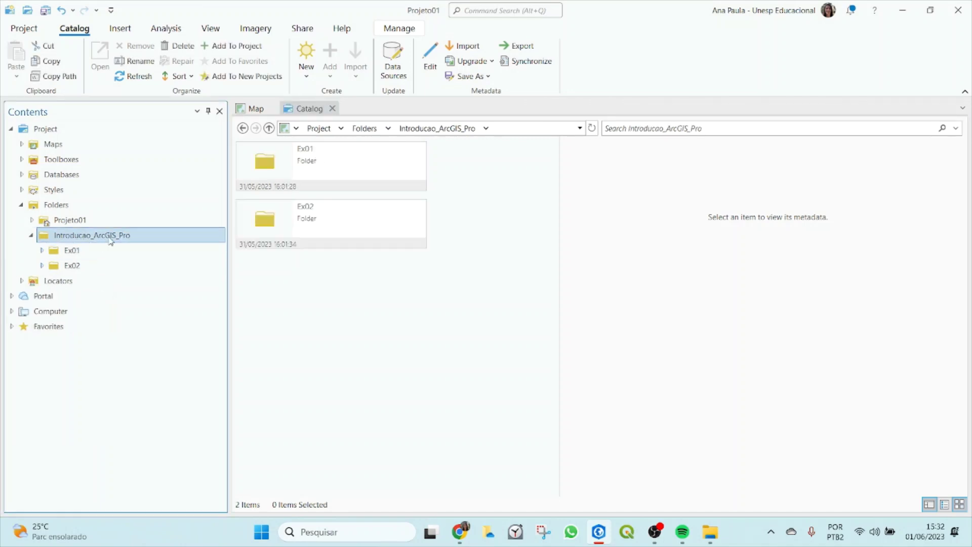
left_click(31, 236)
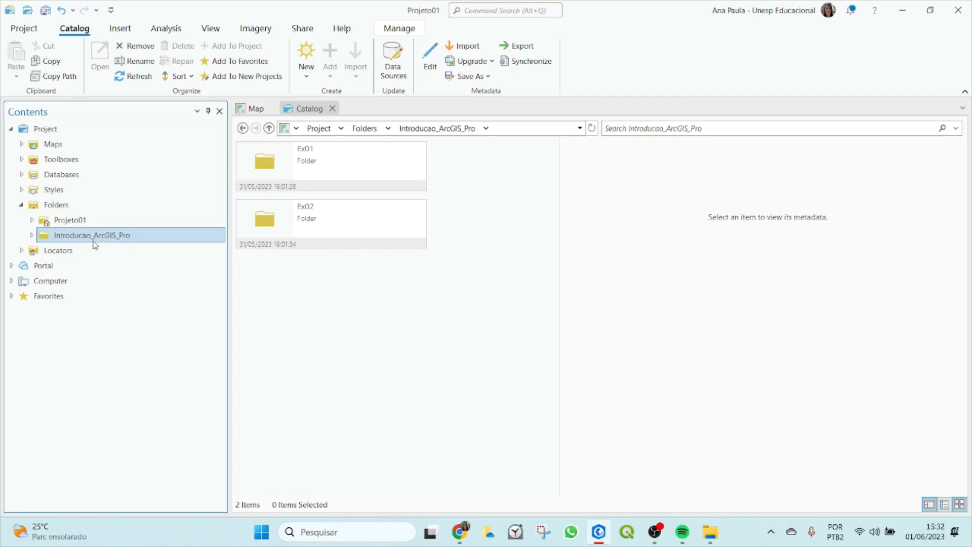
- Review the project's folder connections and the contents of Introducao_ArcGIS_Pro in the Catalog view, and return to the map view
left_click(59, 207)
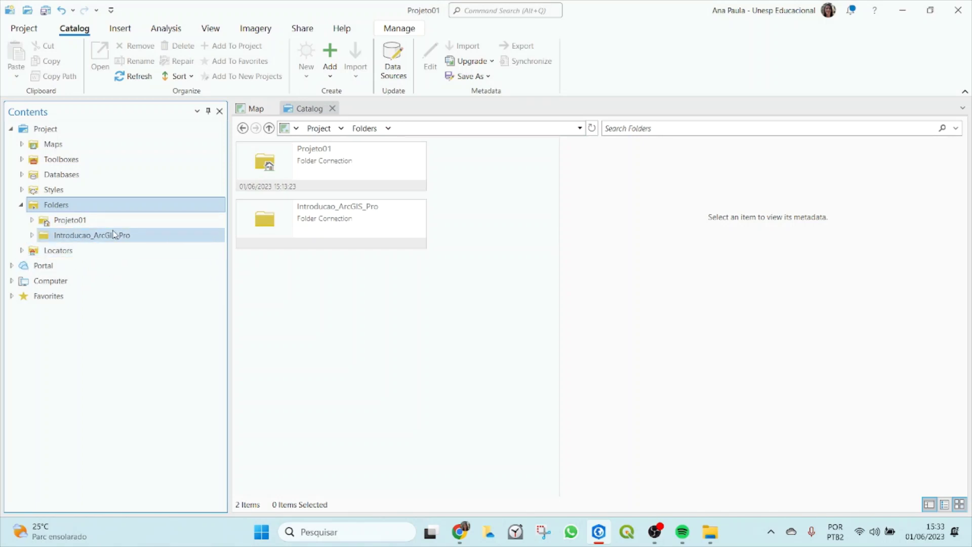
left_click(256, 109)
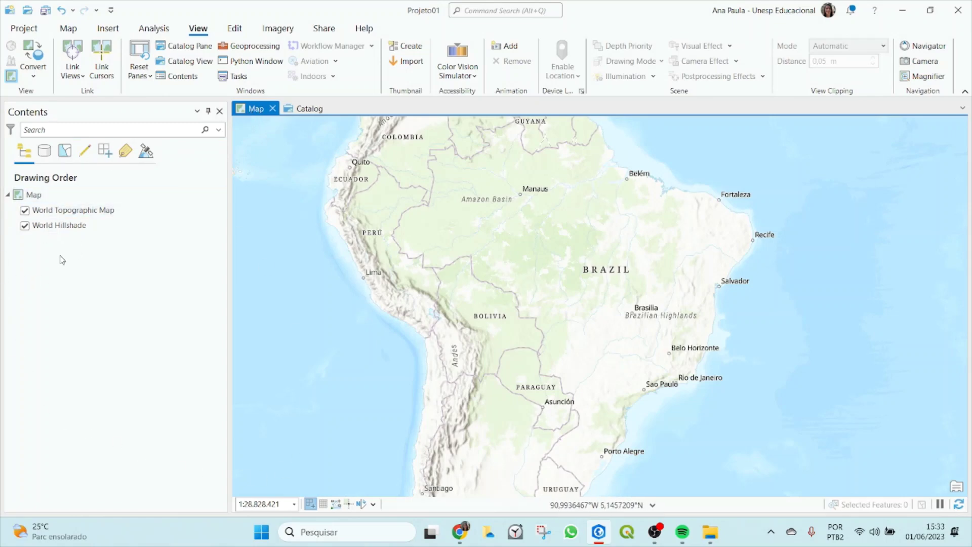
left_click(309, 109)
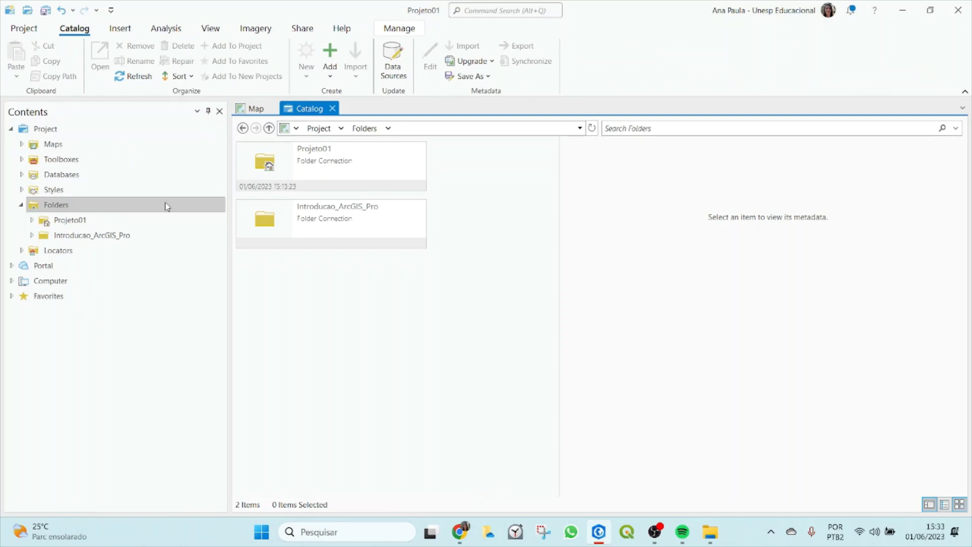
left_click(91, 234)
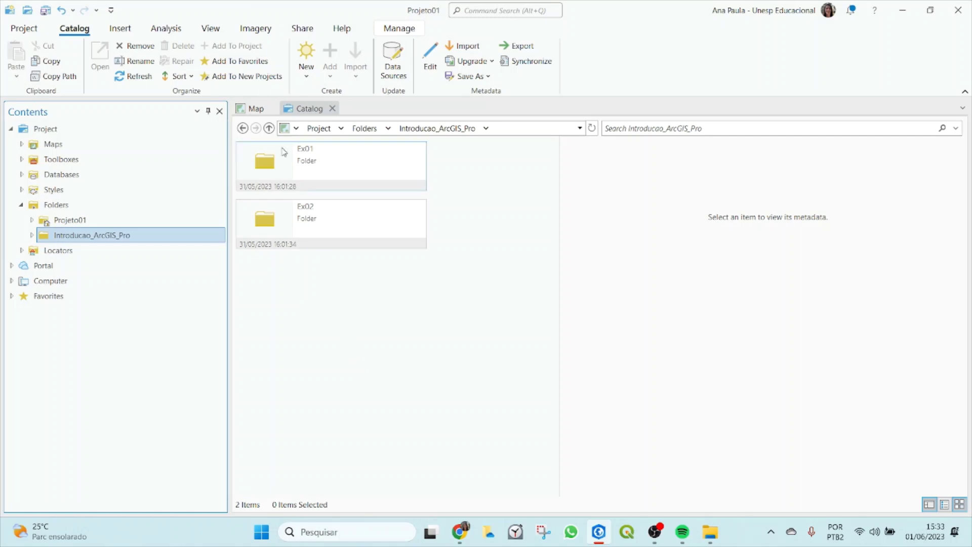
left_click(293, 109)
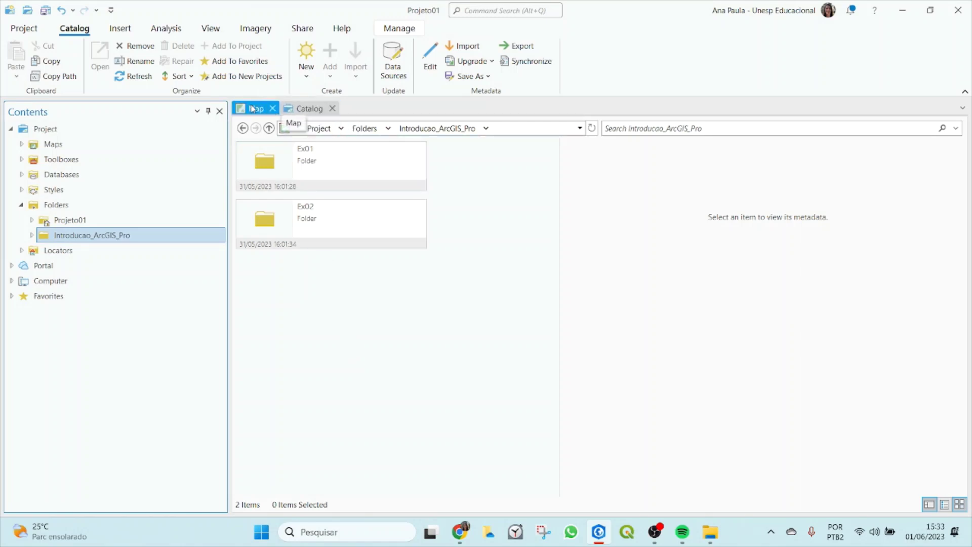
left_click(250, 108)
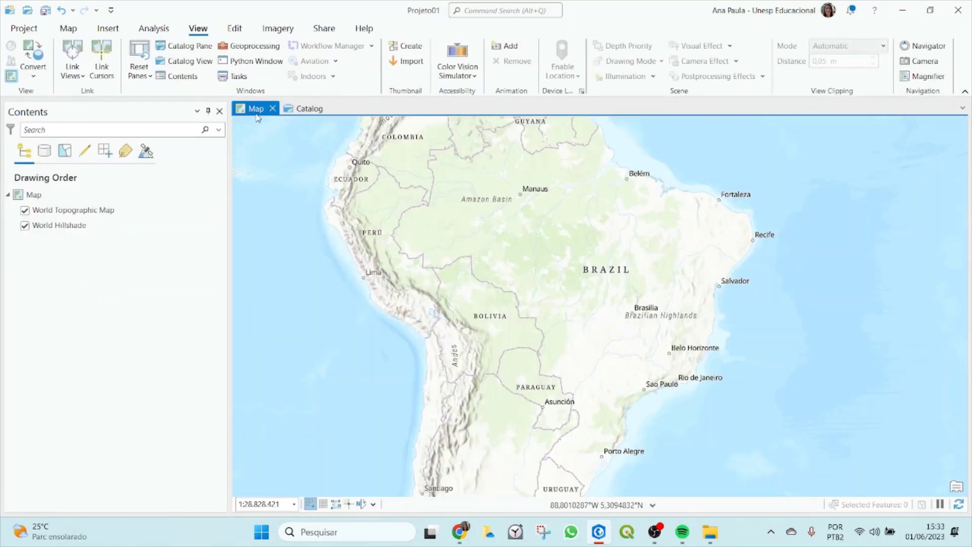